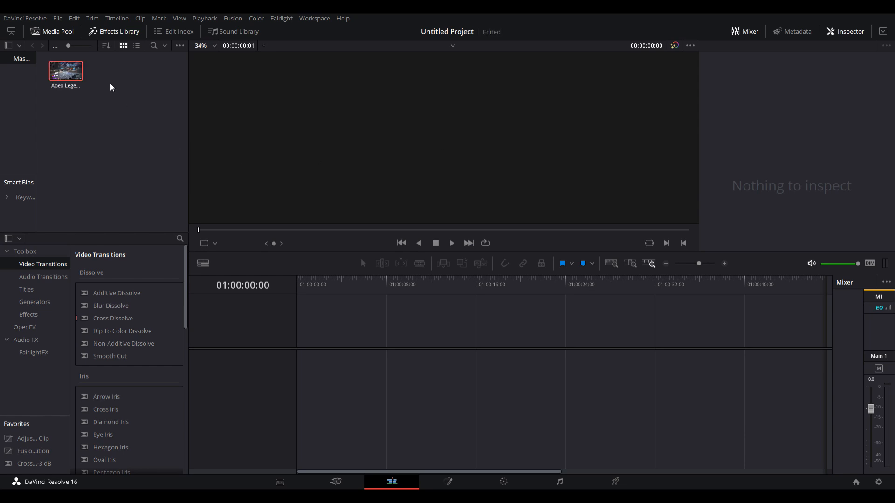
Step: Place the Apex Legends clip at the start of a new timeline and lower its audio volume to about -16.20
left_click_drag(59, 70, 295, 352)
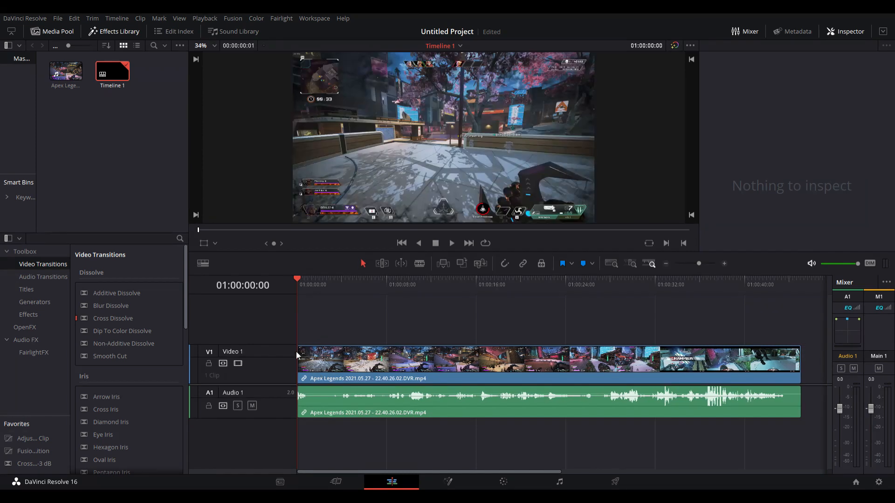
left_click(418, 401)
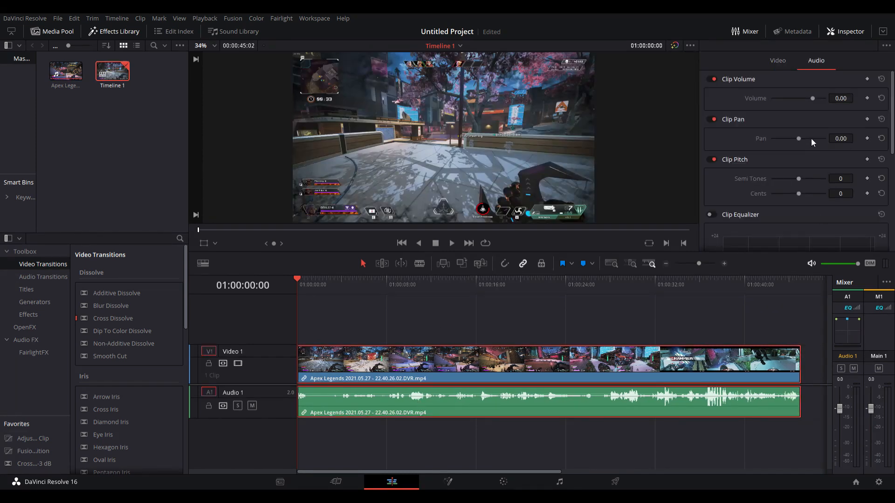
left_click_drag(843, 99, 822, 98)
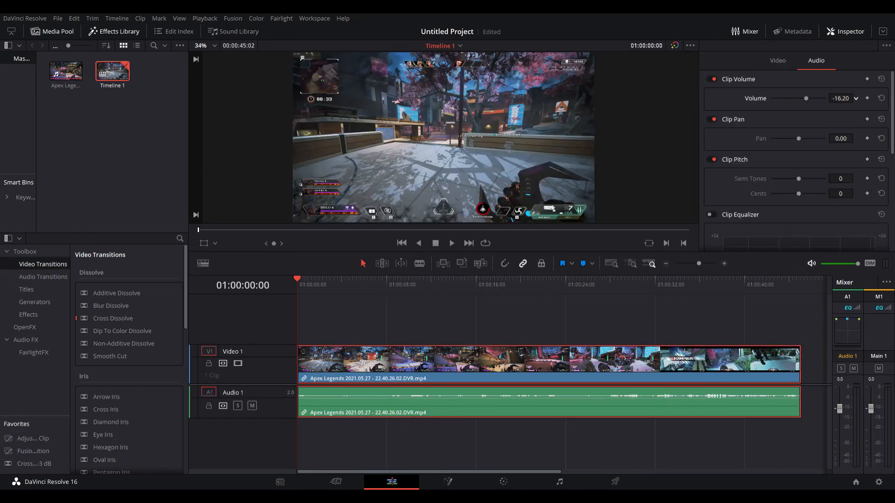
left_click_drag(820, 98, 819, 98)
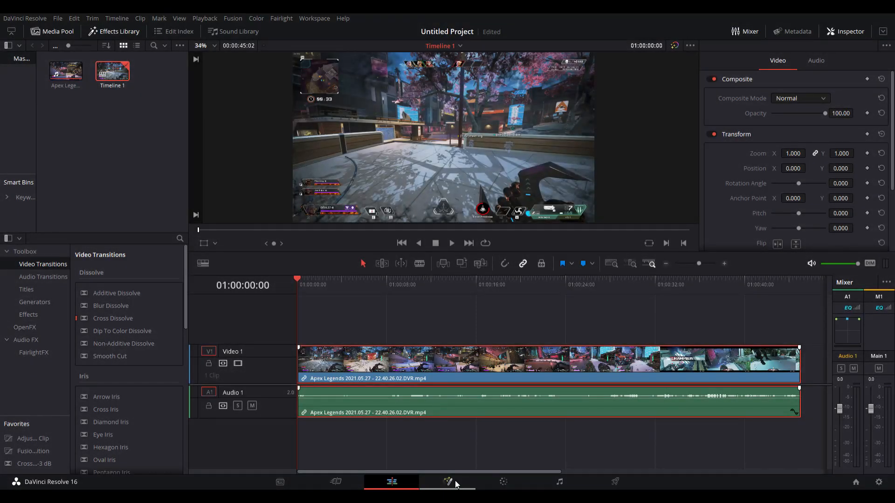
Step: Switch to the Fusion page and expand the OpenFX and Templates effect categories
left_click(455, 480)
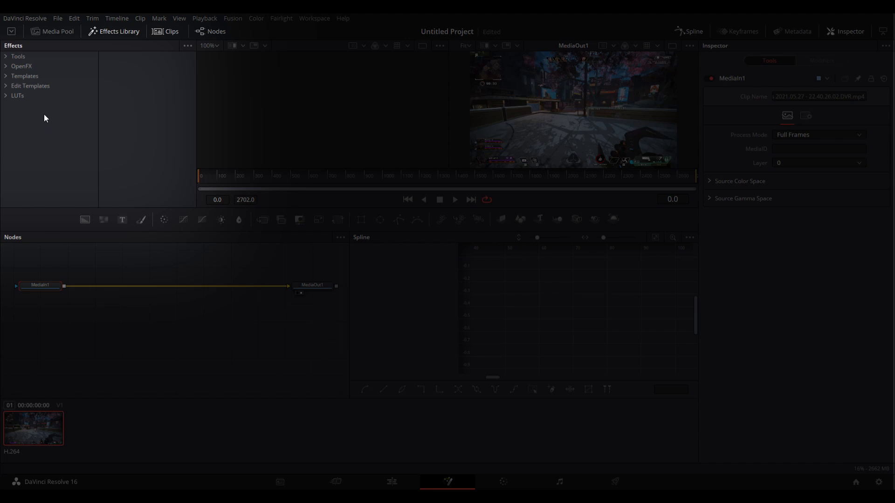
left_click(6, 66)
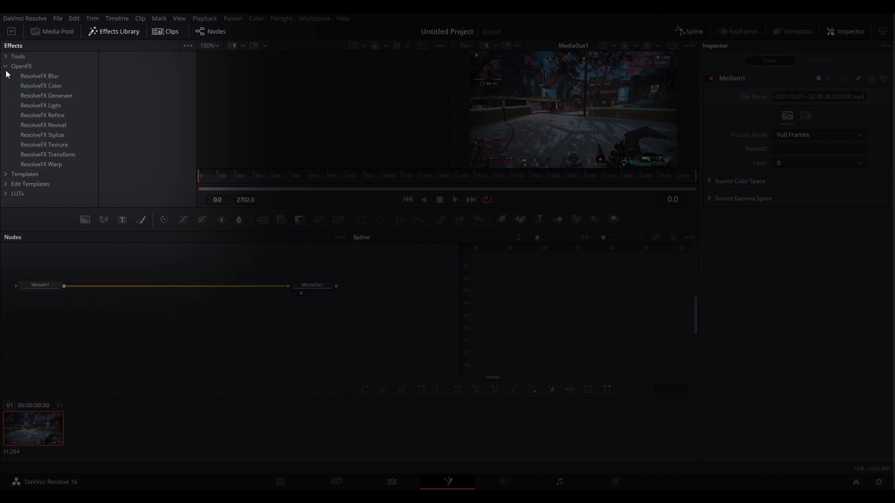
left_click(6, 174)
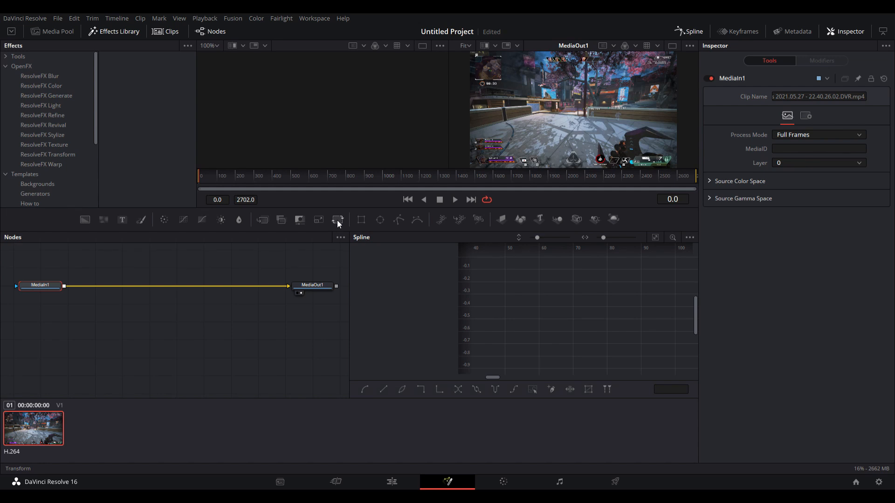
Step: Add a Transform node and insert it into the connection between MediaIn1 and MediaOut1
left_click_drag(338, 222, 179, 291)
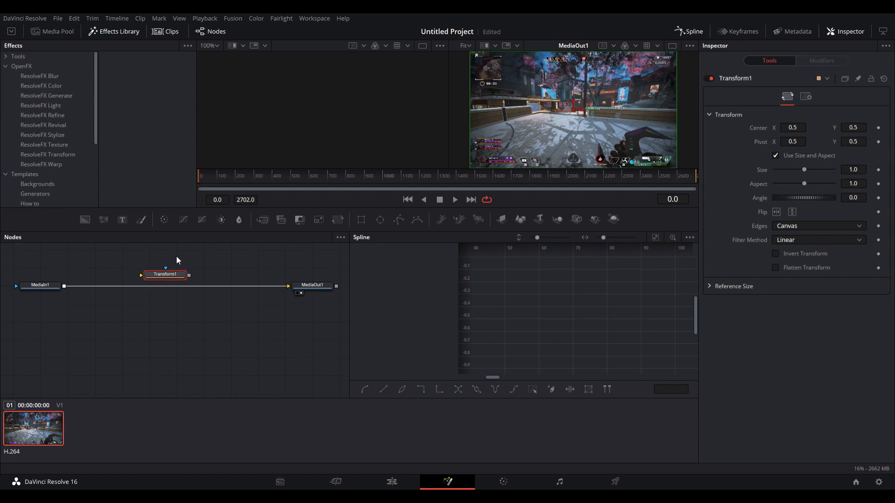
left_click_drag(169, 274, 177, 264)
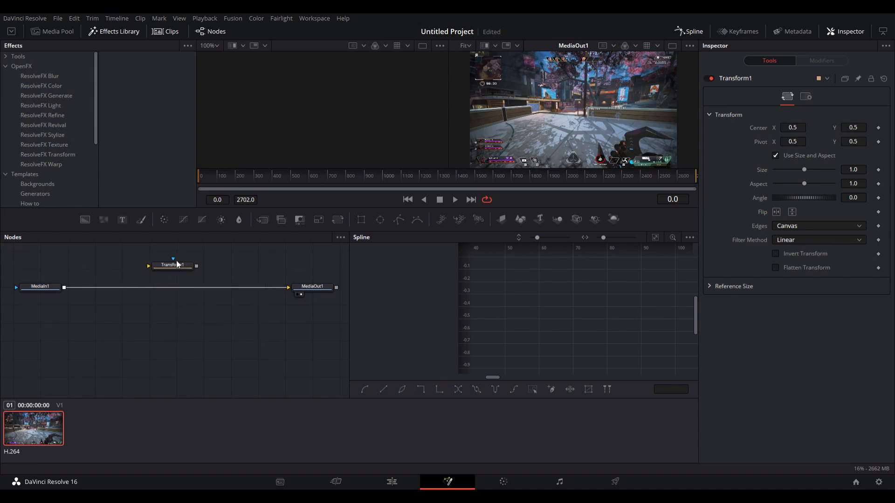
left_click_drag(165, 268, 173, 286)
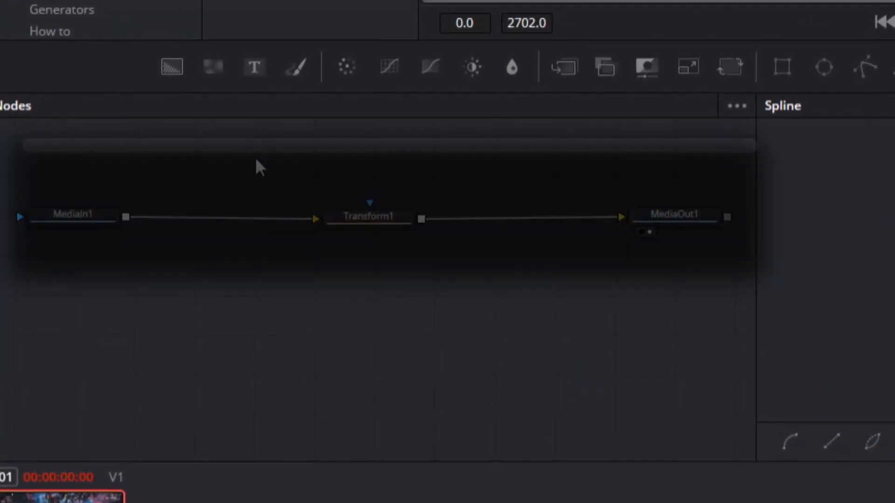
Step: Examine the MediaIn1 and MediaOut1 ends of the node chain, sliding Transform1 close to MediaIn1 along the way
left_click(73, 216)
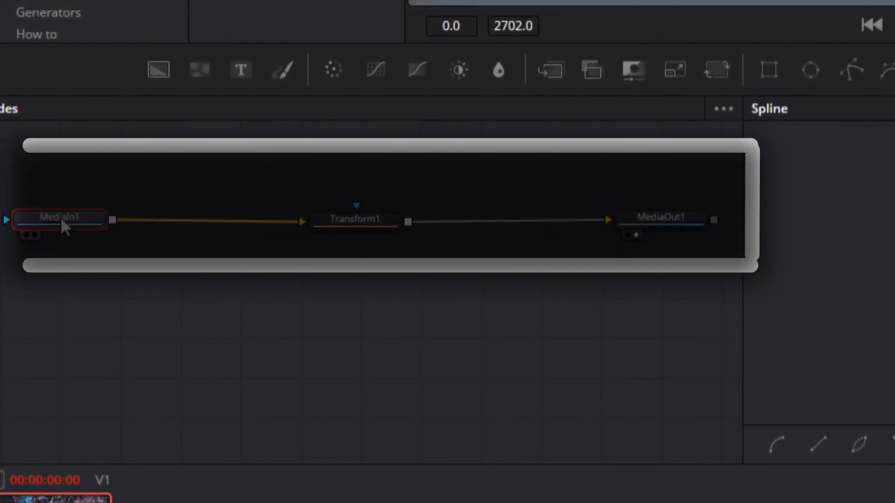
left_click(653, 219)
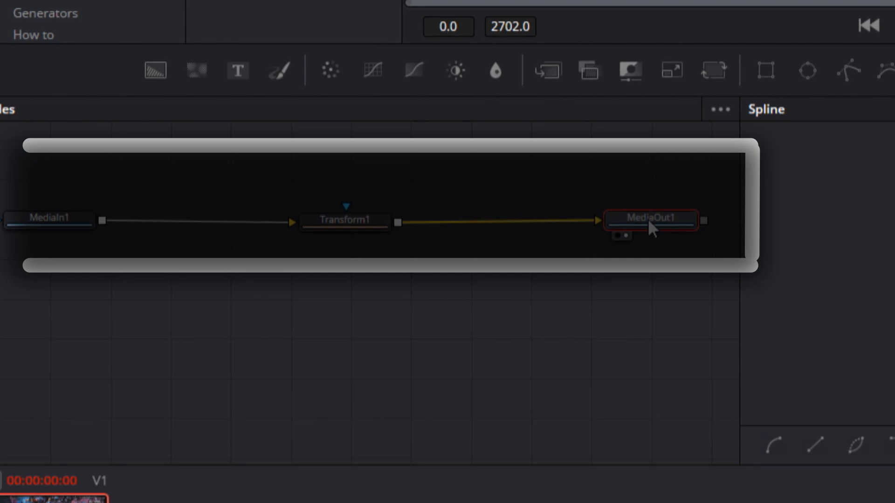
left_click(56, 224)
left_click(676, 227)
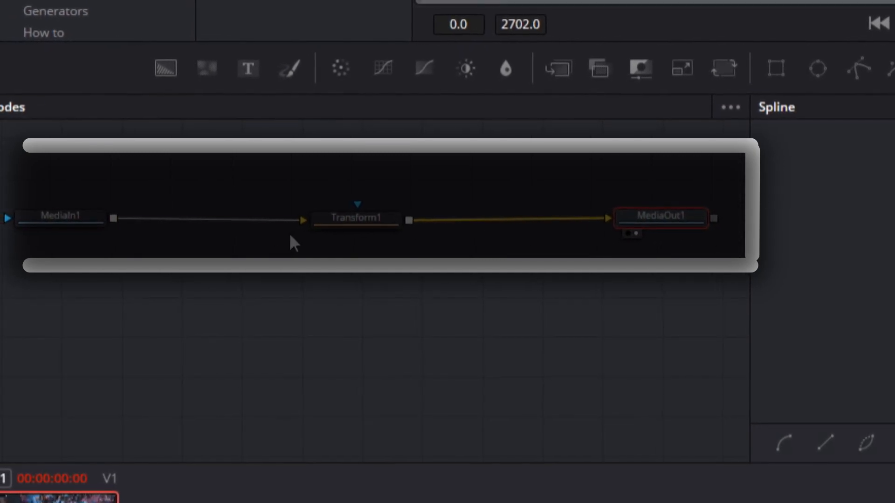
left_click_drag(328, 220, 196, 216)
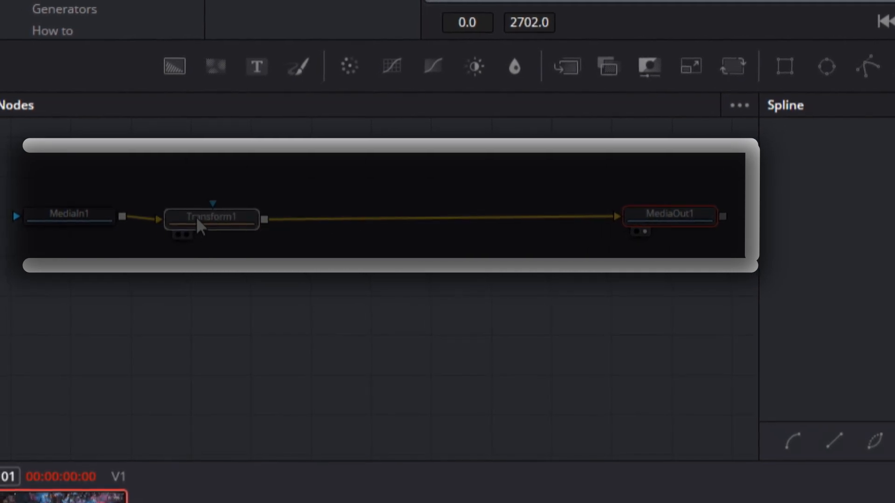
left_click(50, 223)
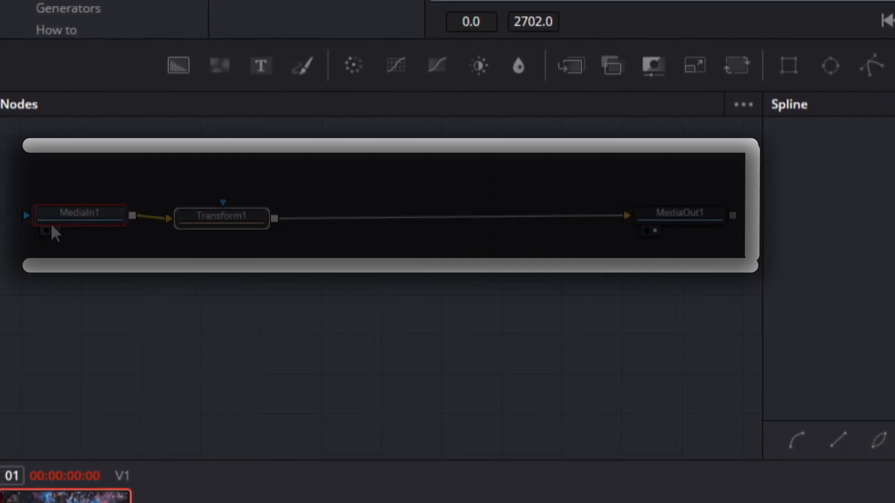
left_click(680, 223)
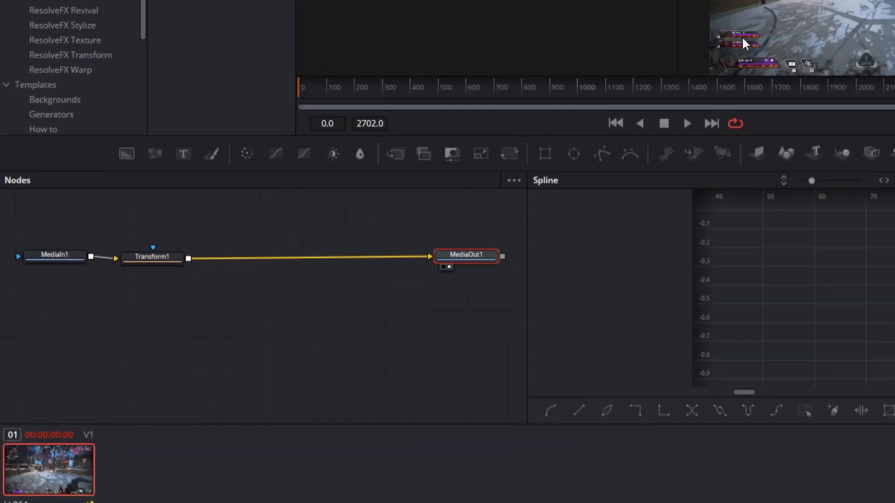
Step: Select the Transform1 node and reposition it midway between MediaIn1 and MediaOut1
left_click(168, 256)
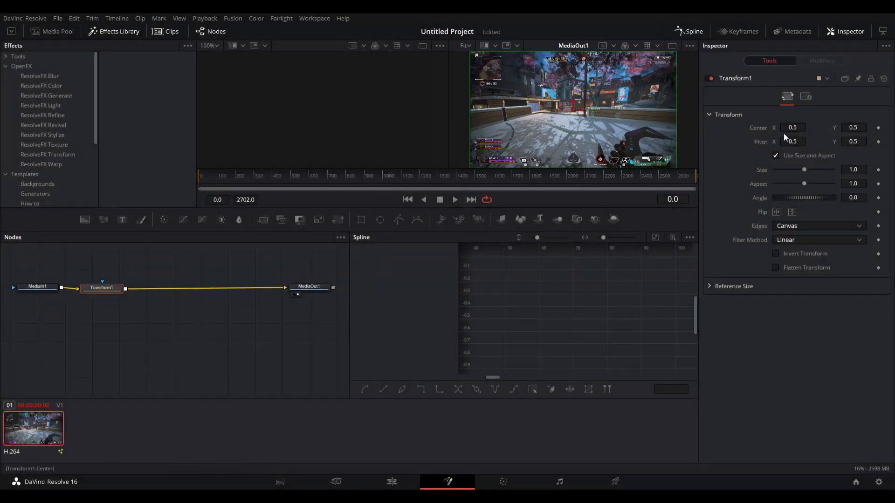
mouse_move(801, 133)
left_mouse_down()
mouse_move(769, 133)
mouse_move(821, 133)
mouse_move(774, 133)
mouse_move(801, 133)
left_mouse_up()
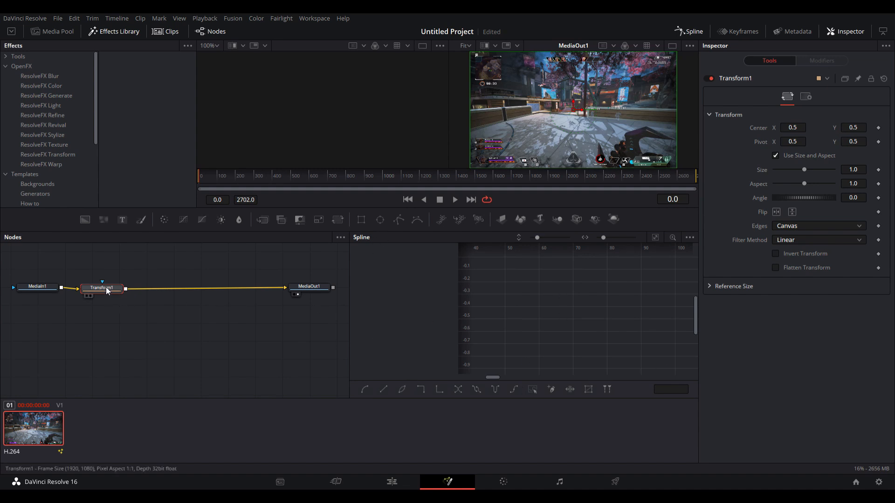
left_click_drag(106, 288, 169, 290)
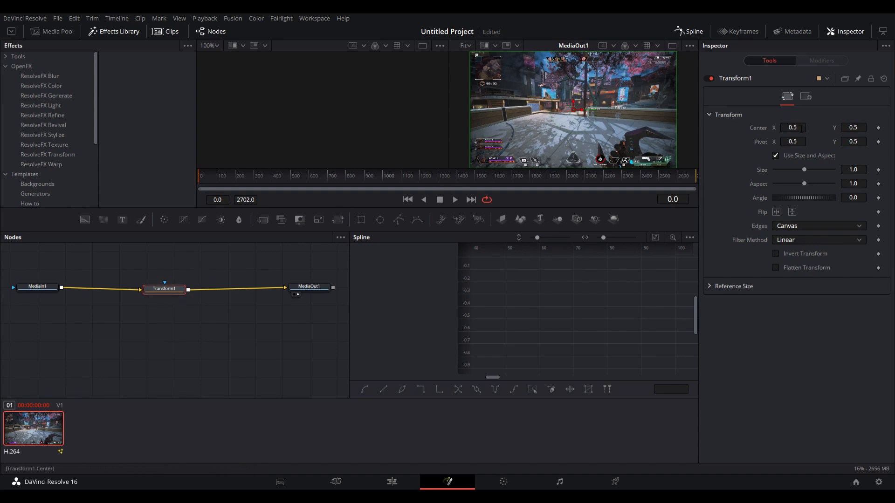
Step: Shift Transform1's Center X to 0.402 and check the MediaIn1 and MediaOut1 nodes
left_click_drag(801, 129, 781, 129)
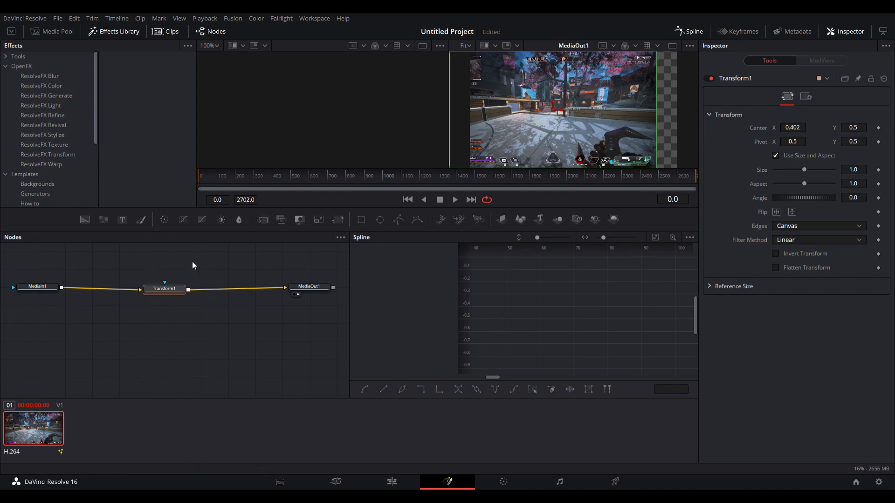
left_click(36, 286)
left_click(309, 288)
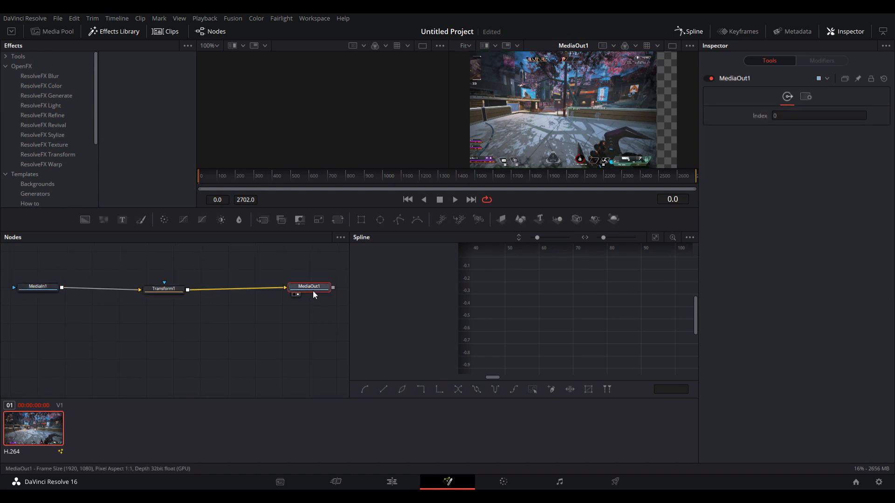
left_click(27, 288)
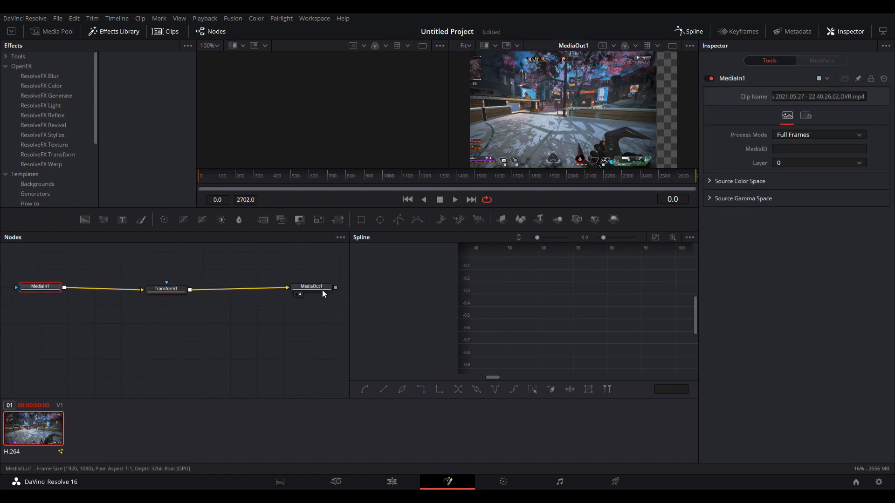
Step: Display the Transform1 node's output in the empty viewer beside the MediaOut1 view
left_click(166, 288)
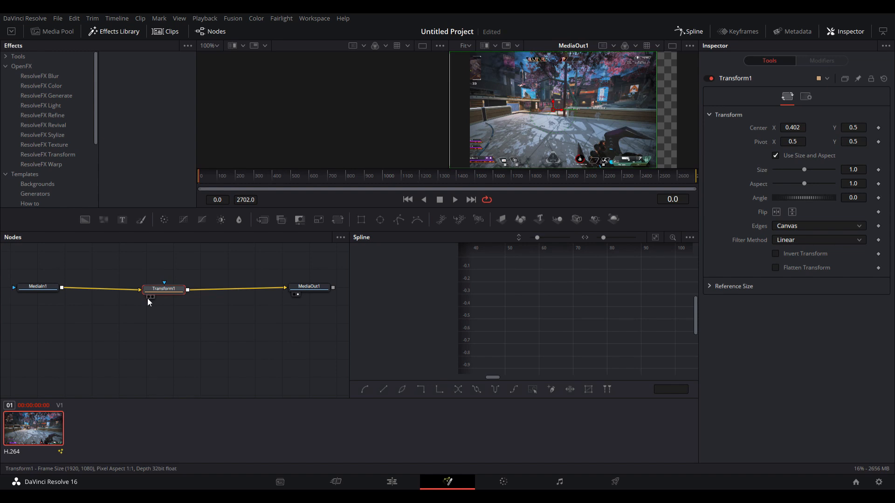
left_click(149, 297)
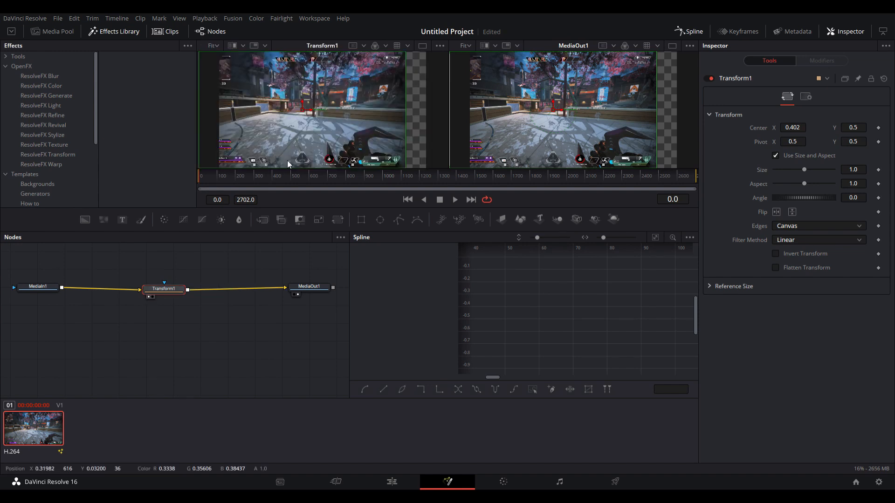
Step: Try shifting the image sideways with Transform1's center handle in its viewer, and undo the Center changes
left_click_drag(310, 110, 330, 110)
key("ctrl+z")
key("ctrl+z")
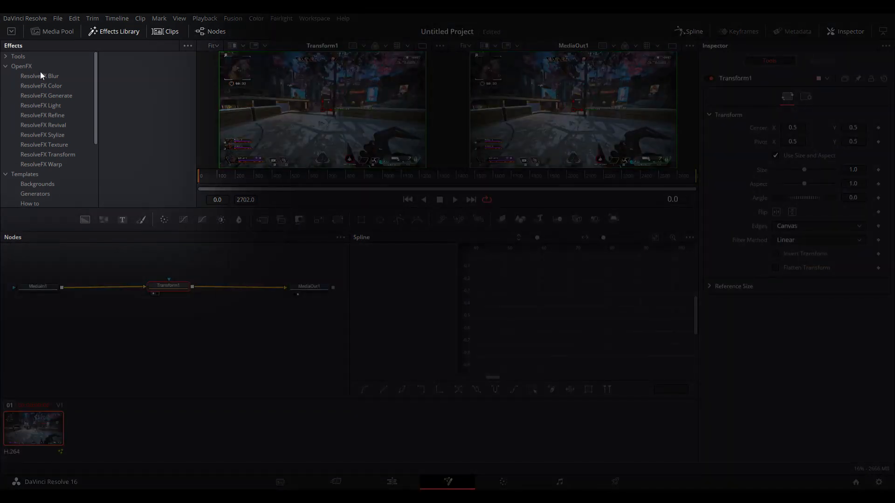
Step: Insert a Box Blur from the ResolveFX Blur effects between Transform1 and MediaOut1
left_click(38, 74)
left_click_drag(136, 76, 236, 287)
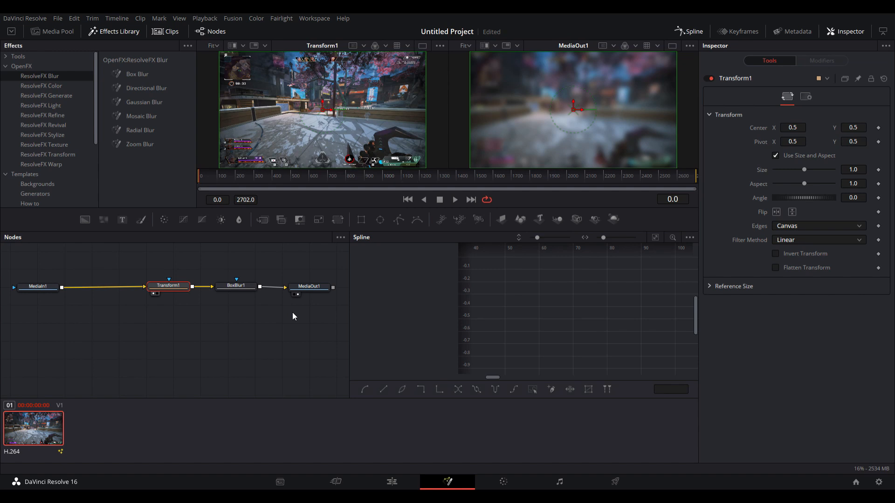
Step: Return to the Edit page and place a Text title on Video 2 above the opening part of the gameplay clip
left_click(399, 481)
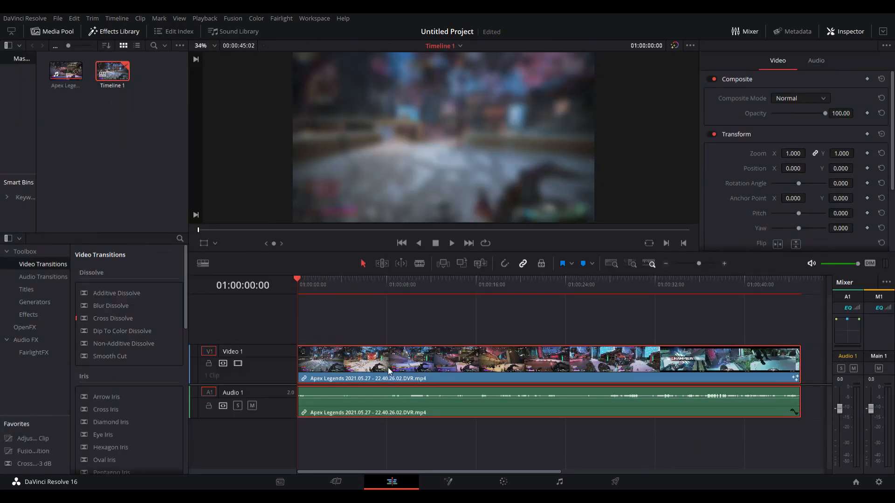
left_click(28, 289)
left_click_drag(104, 327, 335, 325)
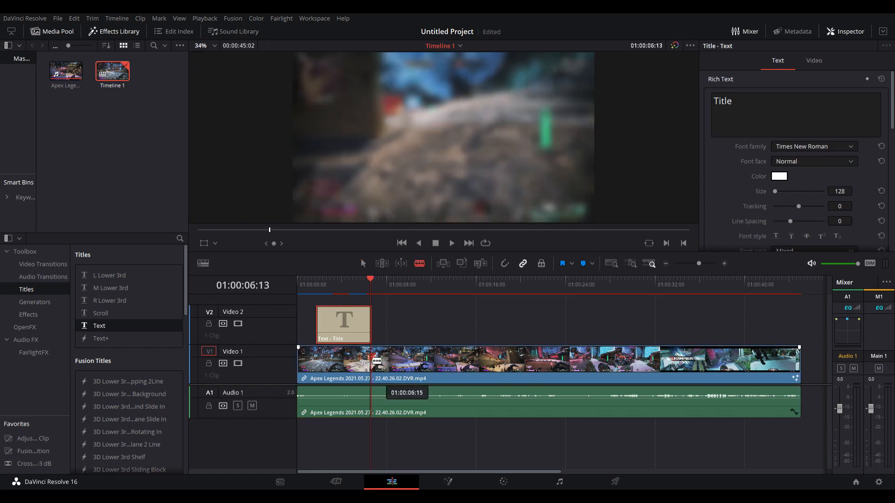
Step: Trim the gameplay clip to the title's length, cutting it at 01:00:06:15, and preview the title over the blurred footage
left_click(373, 361)
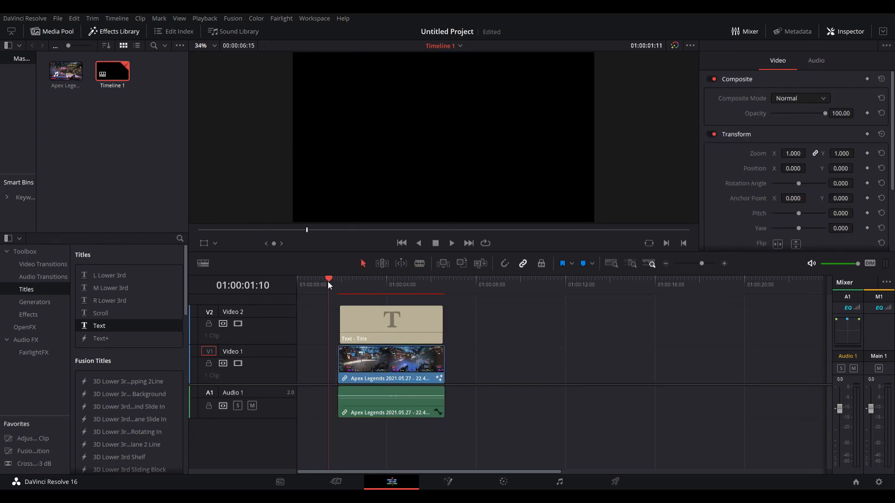
left_click_drag(328, 281, 392, 281)
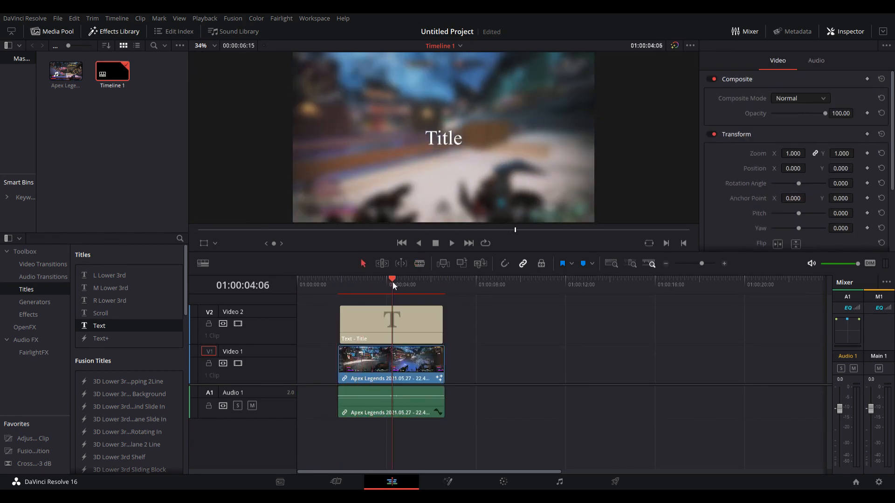
key("Up")
Step: Set the title's font to BigNoodleTitling Italic and replace its text with "beans"
left_click(388, 329)
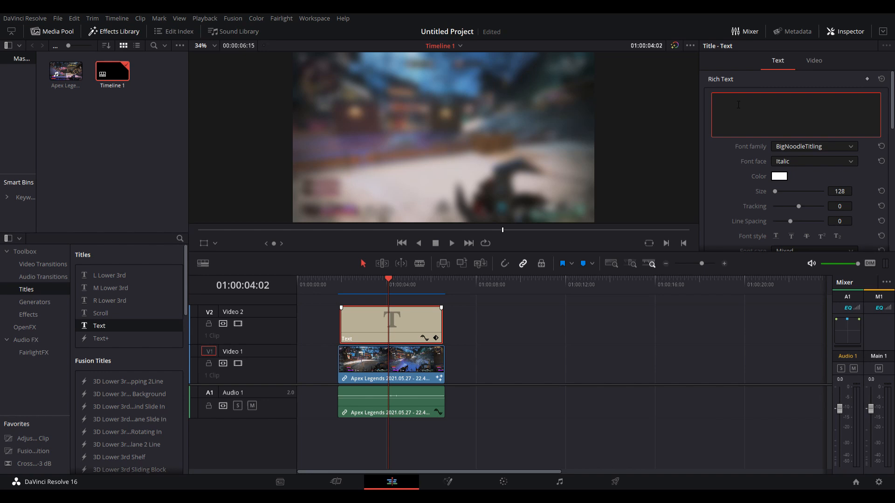
type("beans")
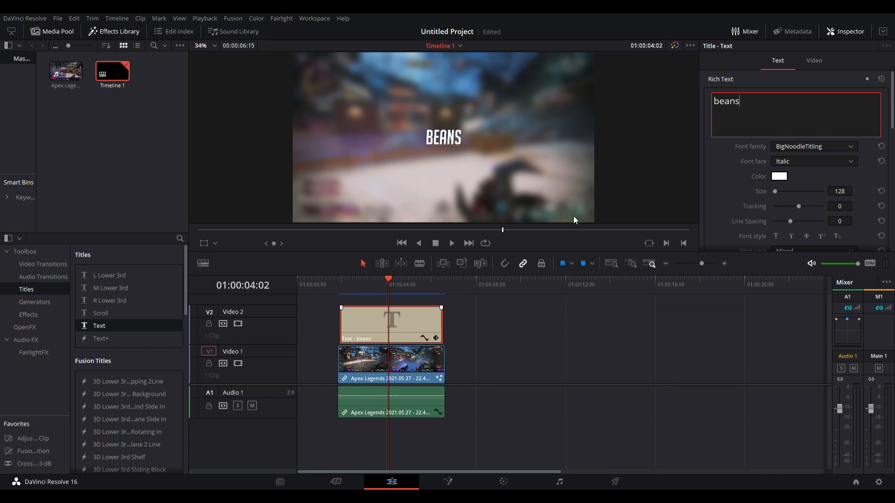
Step: Position the playhead at 01:00:01:23, near the start of the "beans" title
left_click(467, 320)
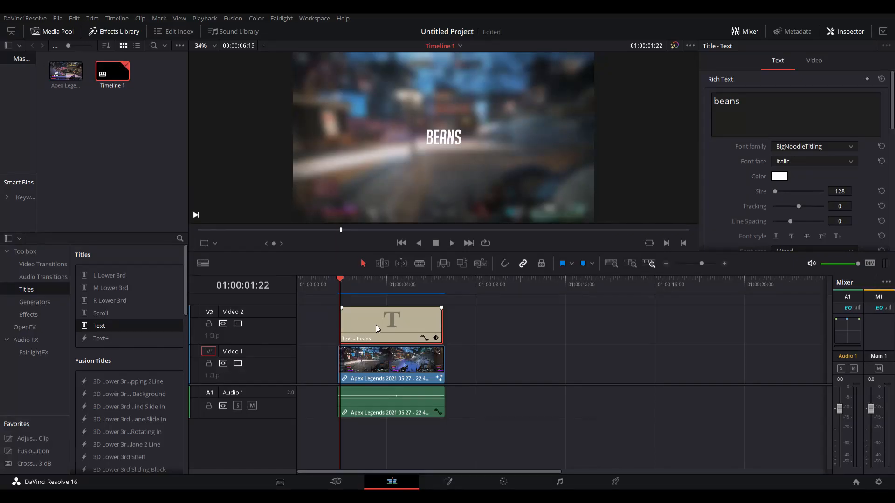
left_click(341, 280)
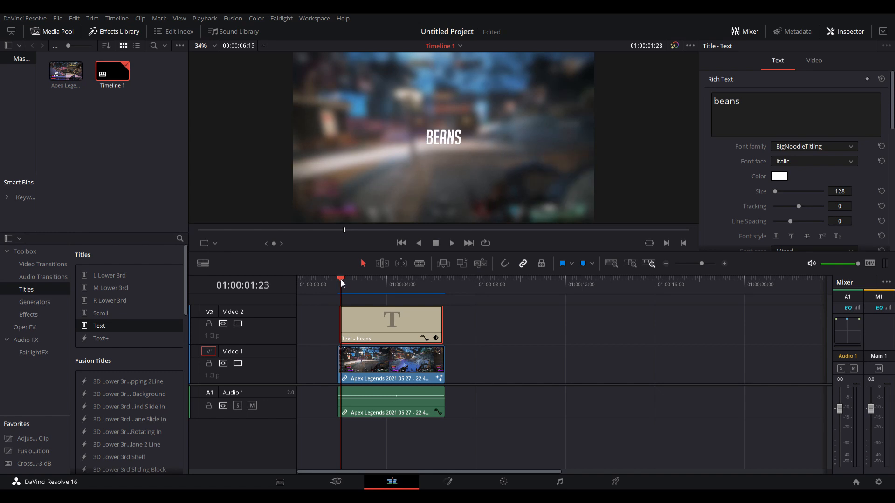
mouse_move(340, 280)
left_mouse_down()
mouse_move(441, 280)
mouse_move(340, 284)
left_mouse_up()
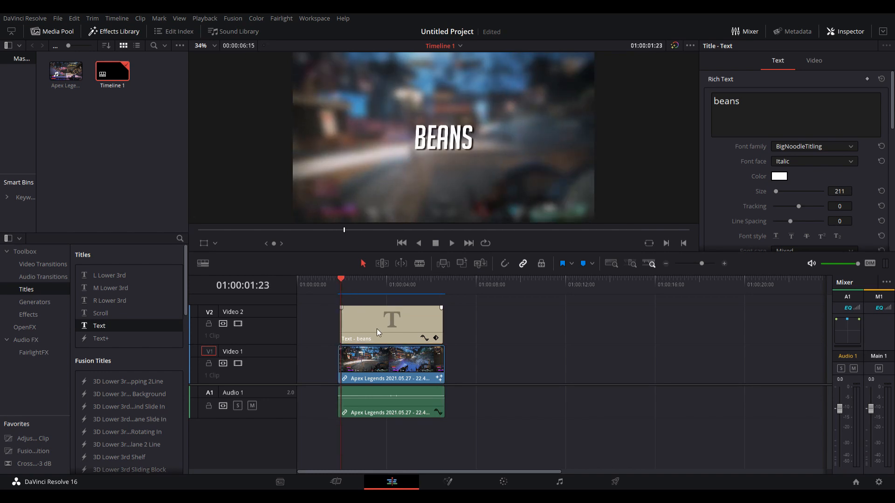
Step: At 01:00:01:23, move the "beans" title off-screen with Position X at -1181 and add a Position keyframe
left_click(416, 316)
left_click(815, 64)
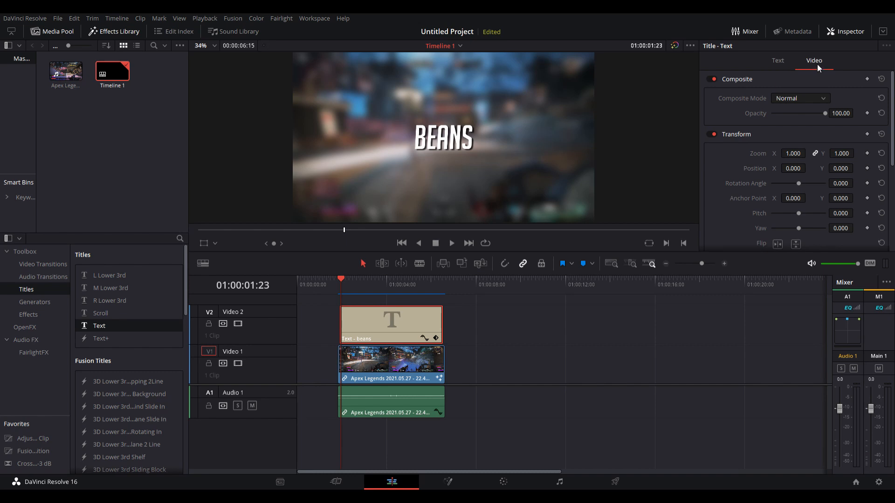
mouse_move(798, 168)
left_mouse_down()
mouse_move(781, 168)
mouse_move(821, 168)
mouse_move(750, 168)
mouse_move(803, 168)
left_mouse_up()
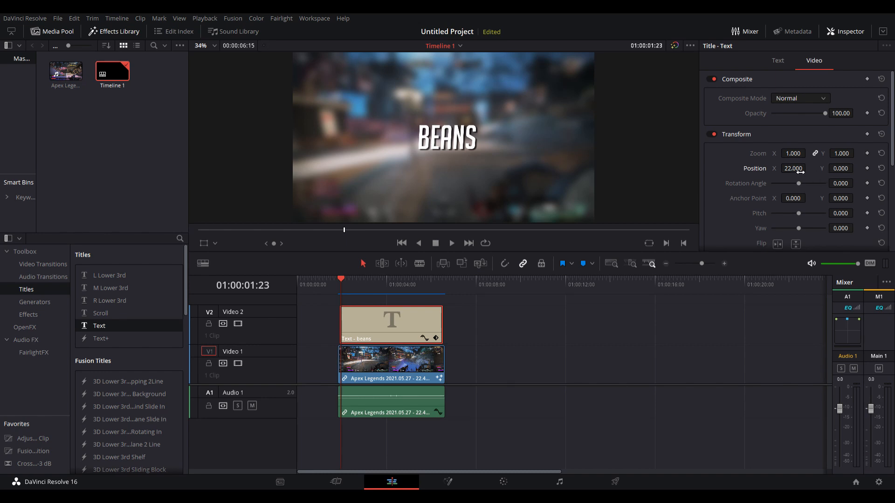
left_click_drag(804, 171, 616, 171)
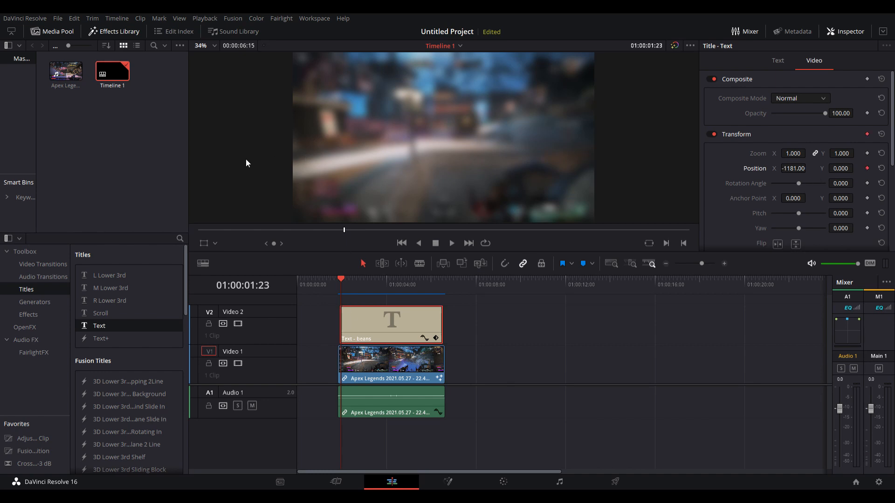
Step: At 01:00:04:00, keyframe the title's Position X at 82, and preview it sliding in from its start
left_click_drag(345, 281, 387, 280)
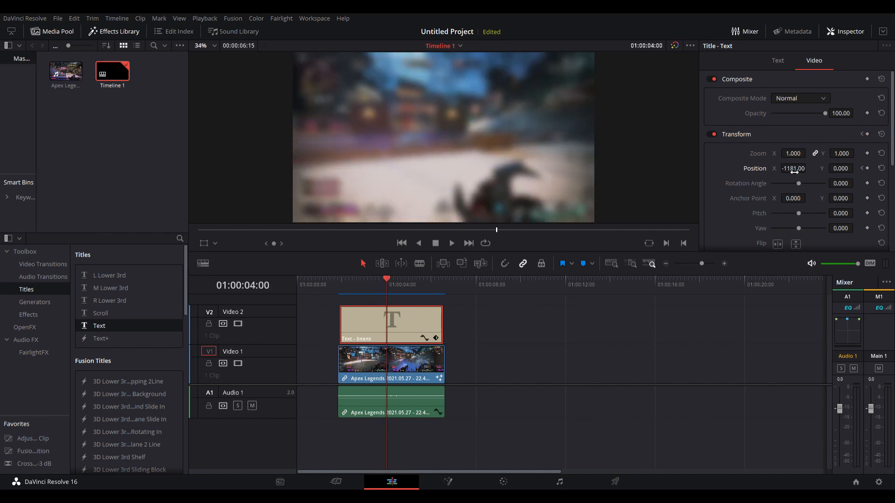
left_click_drag(794, 172, 810, 168)
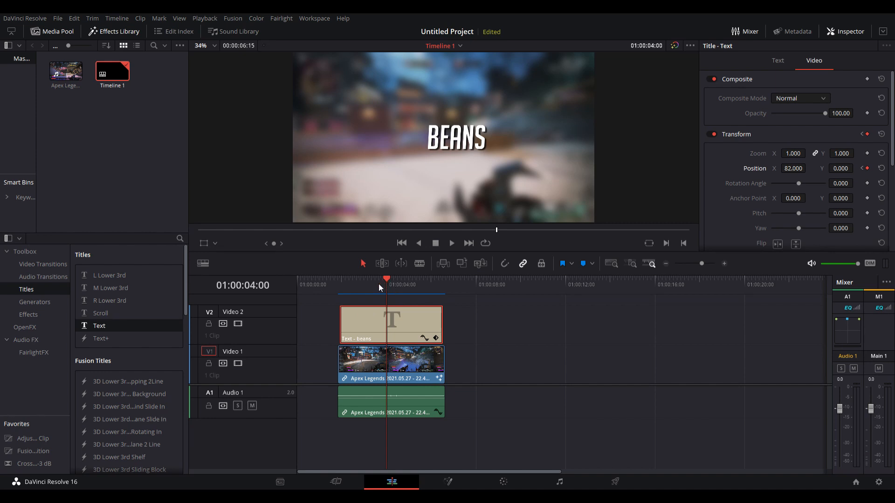
left_click(343, 283)
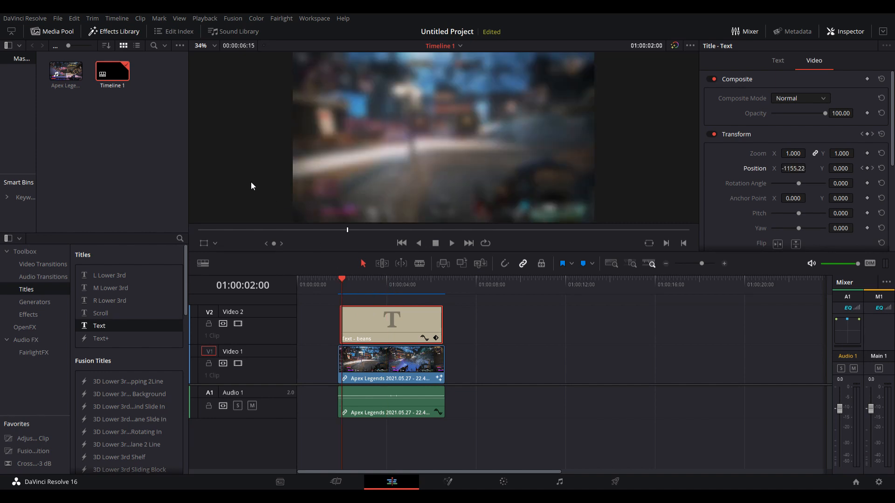
left_click(388, 282)
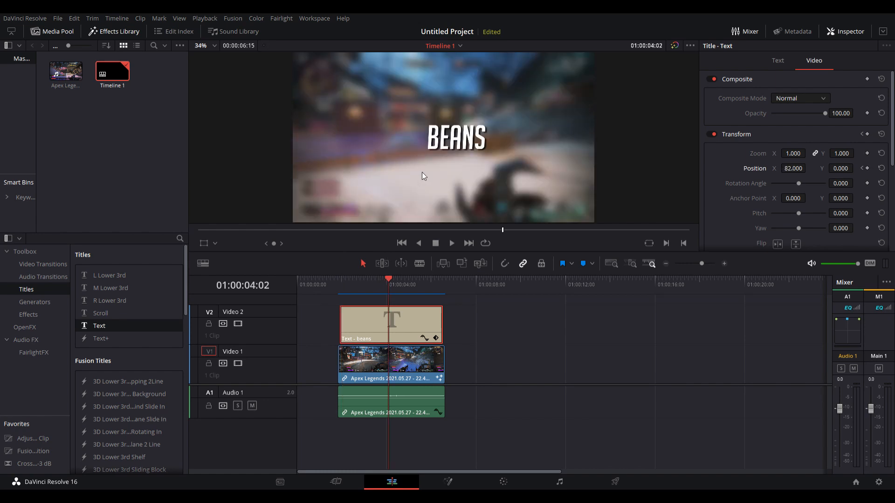
left_click(340, 283)
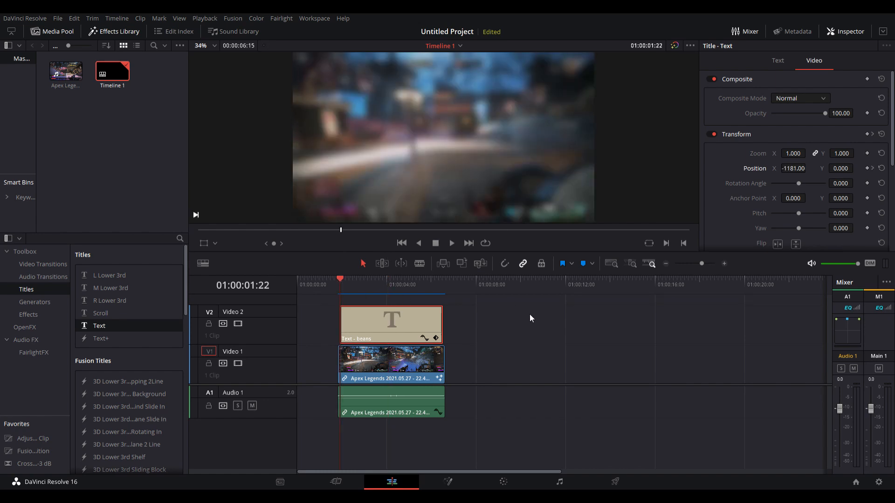
key("space")
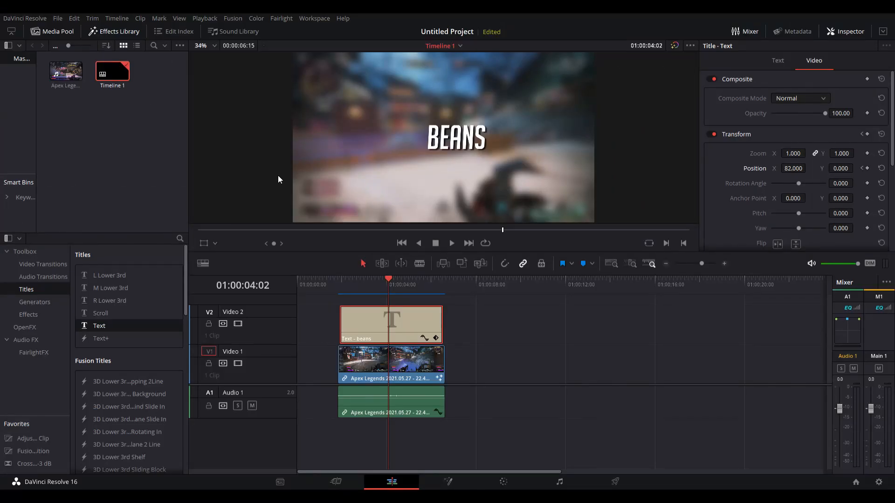
Step: Hold the title's position with a keyframe at 01:00:04:04, and keyframe Position X at 1188 at 01:00:06:09
left_click(867, 168)
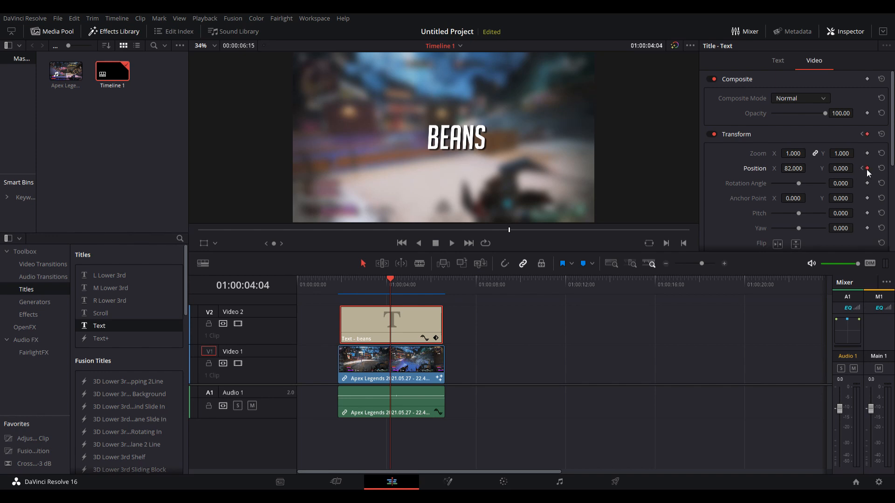
key("space")
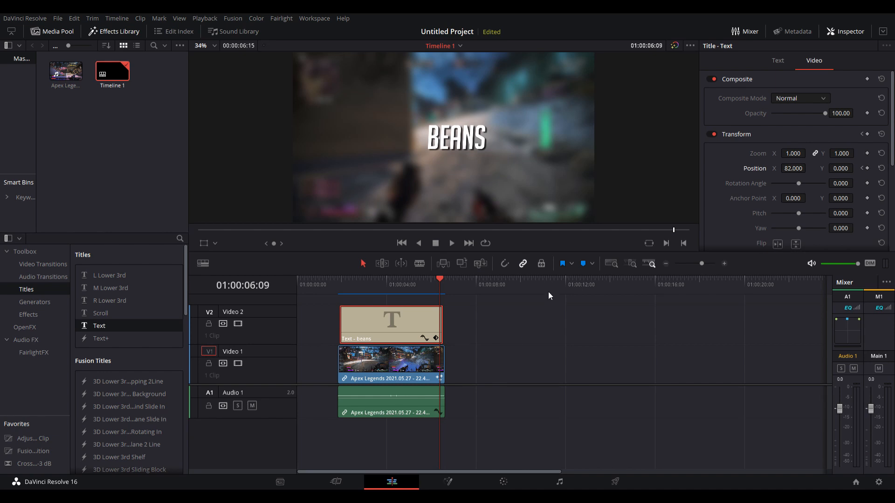
left_click_drag(791, 169, 808, 168)
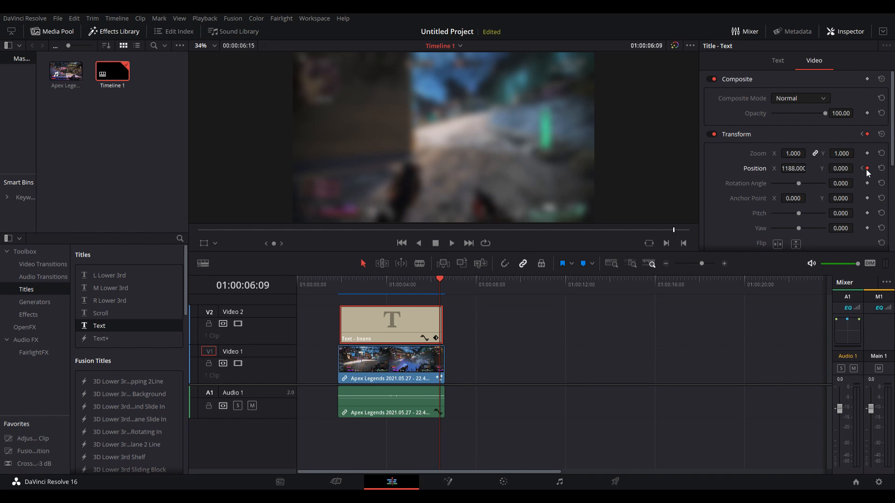
Step: Play back the title animation from the start of the clip to check how the text slides across
left_click_drag(338, 281, 341, 281)
key("space")
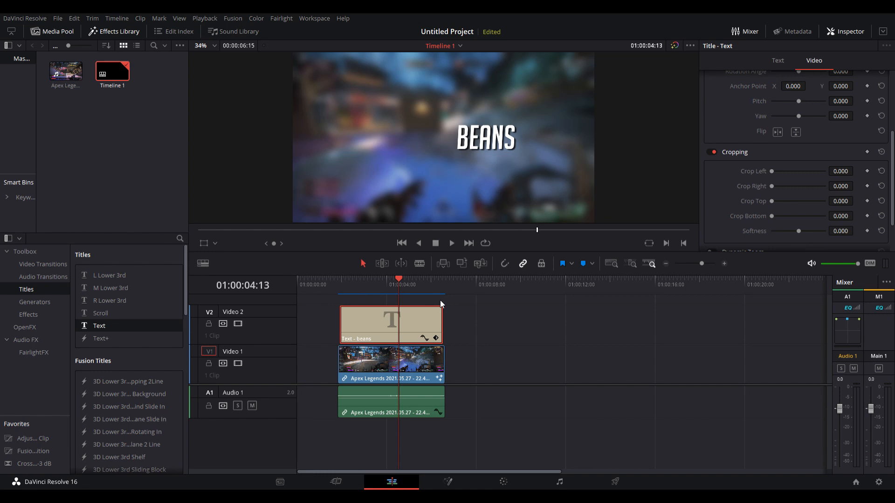
left_click(343, 282)
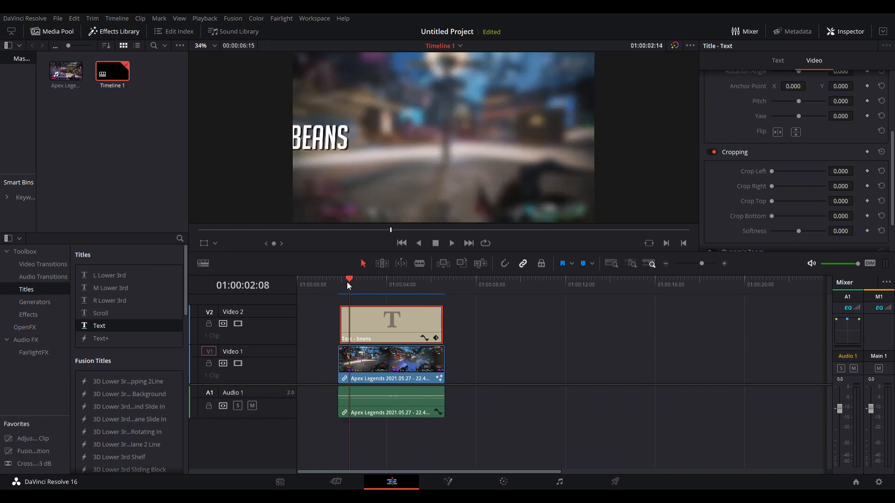
key("space")
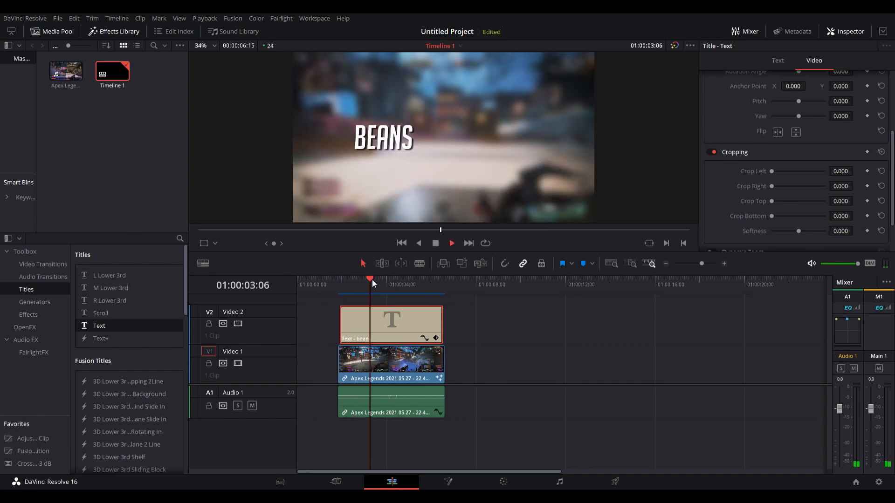
key("space")
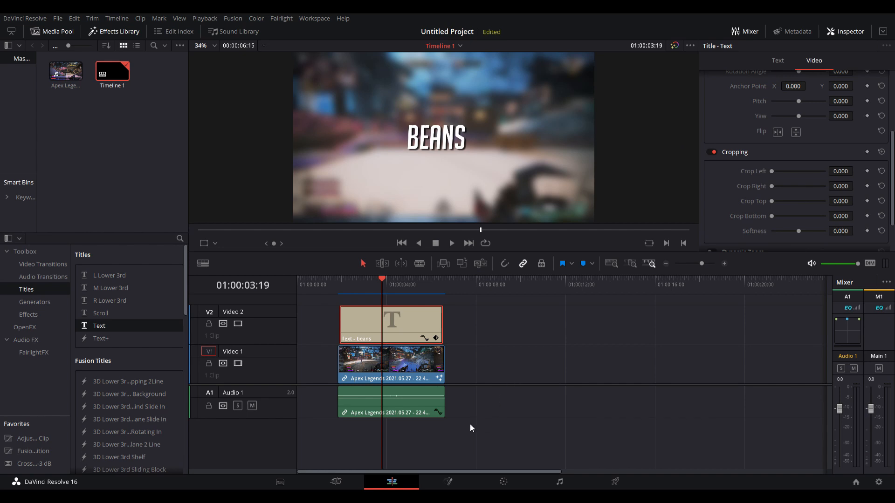
Step: Remove the "beans" title from Video 2 and open the gameplay clip on the Fusion page
key("ctrl+z")
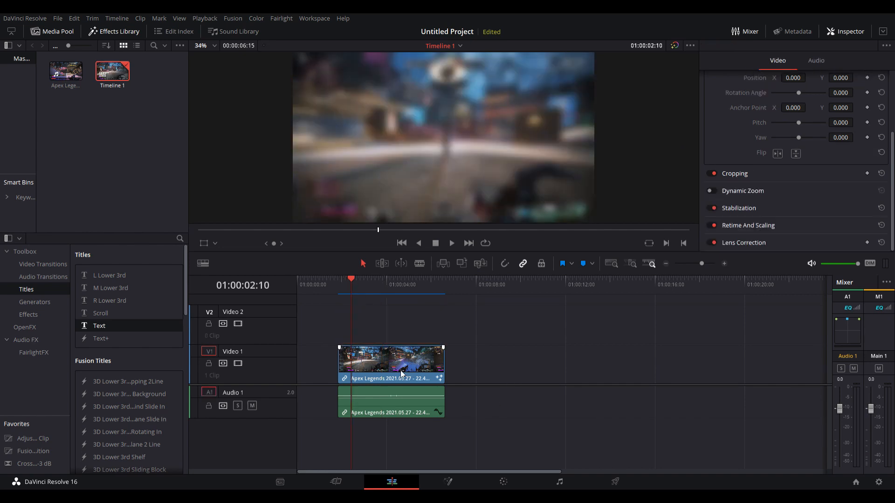
left_click(374, 361)
left_click(447, 482)
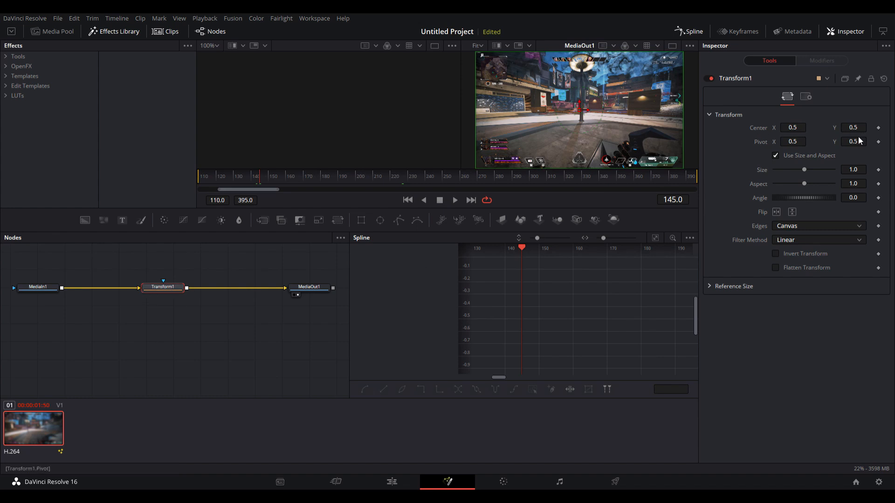
Step: Keyframe Transform1's Center at frame 110 with X at -0.504, placing the clip outside the frame
left_click(211, 175)
left_click_drag(211, 175, 183, 181)
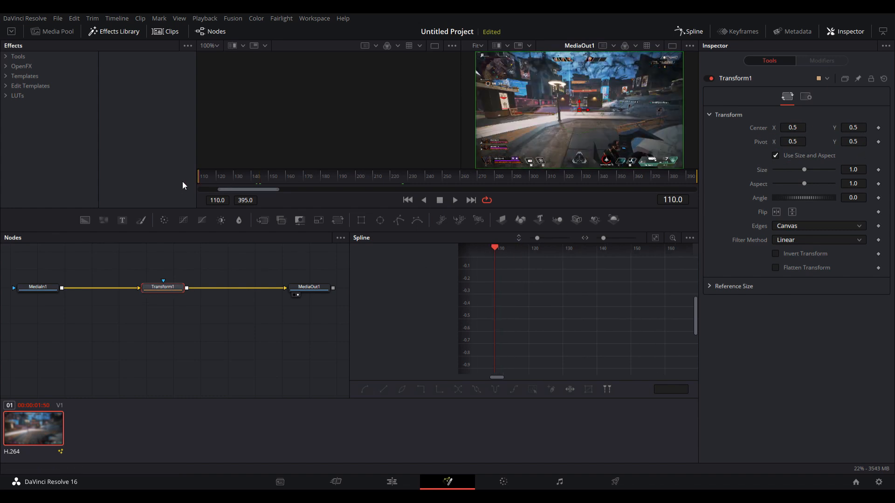
left_click(878, 128)
left_click_drag(793, 129, 517, 137)
Step: Add a Center keyframe on Transform1 at frame 180 that brings the clip back to the middle of the frame
left_click_drag(209, 178, 322, 179)
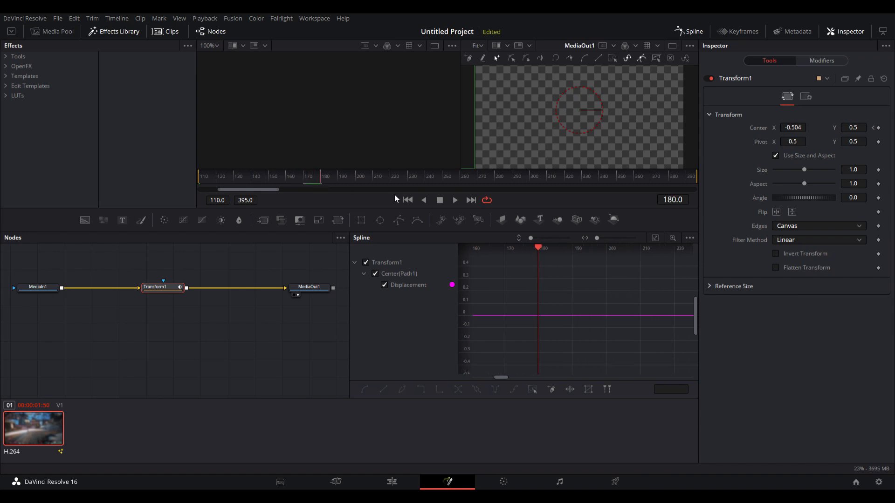
left_click(878, 128)
left_click_drag(793, 128, 890, 128)
Step: Keyframe Transform1's Center X at 1.498 at frame 250, moving the clip out of the opposite side of the frame
left_click_drag(323, 177, 441, 179)
left_click_drag(792, 128, 857, 127)
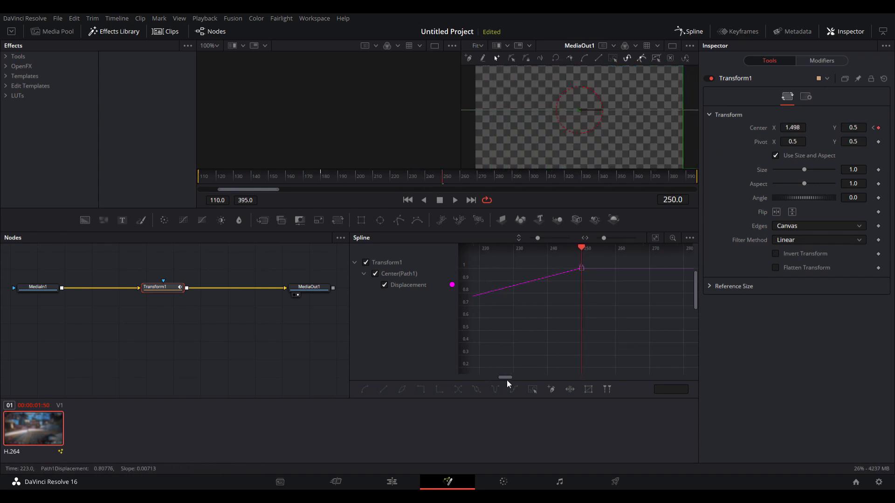
left_click_drag(506, 378, 502, 379)
left_click(655, 239)
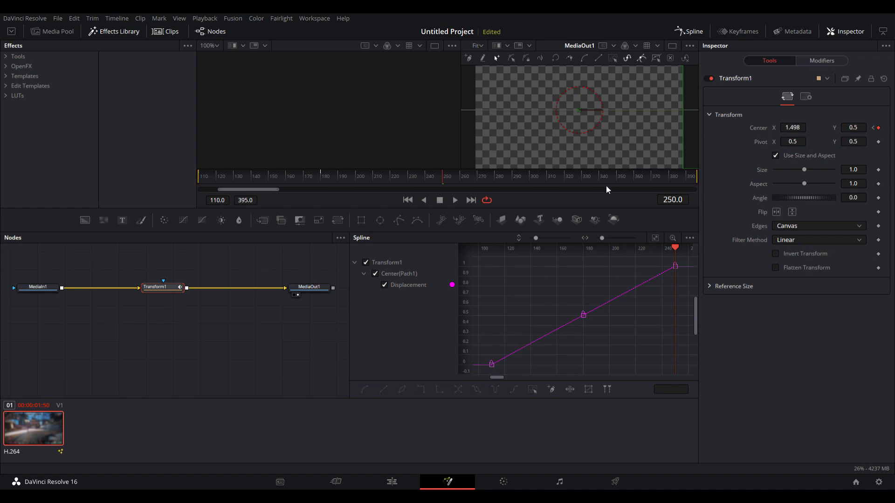
Step: Play the Transform1 animation from the first frame and compare its motion with the linear Displacement curve
left_click_drag(409, 176, 200, 166)
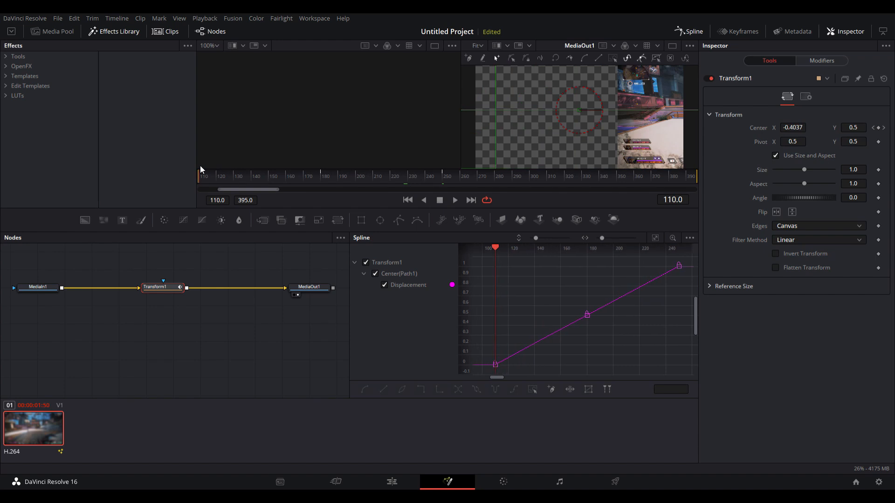
key("space")
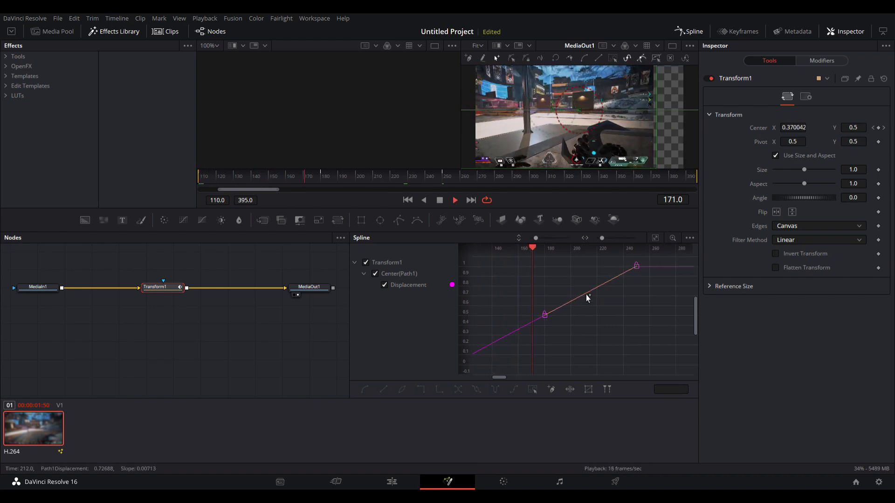
key("space")
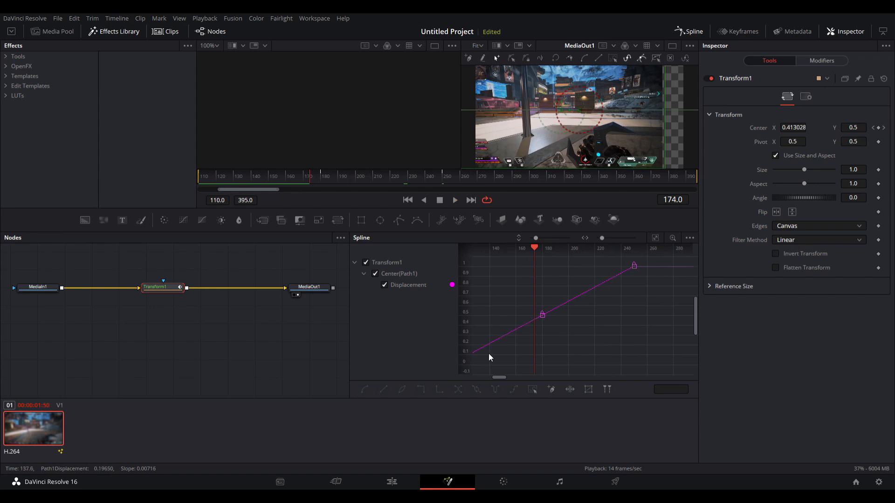
left_click_drag(499, 377, 497, 379)
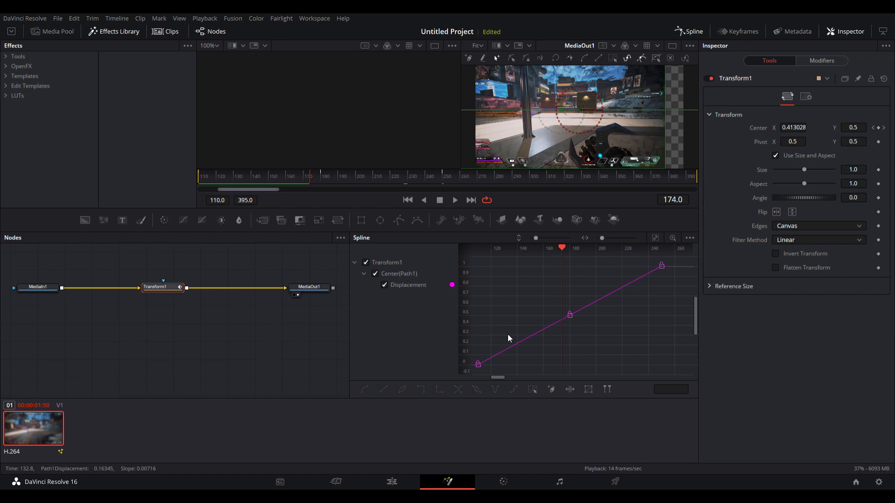
key("space")
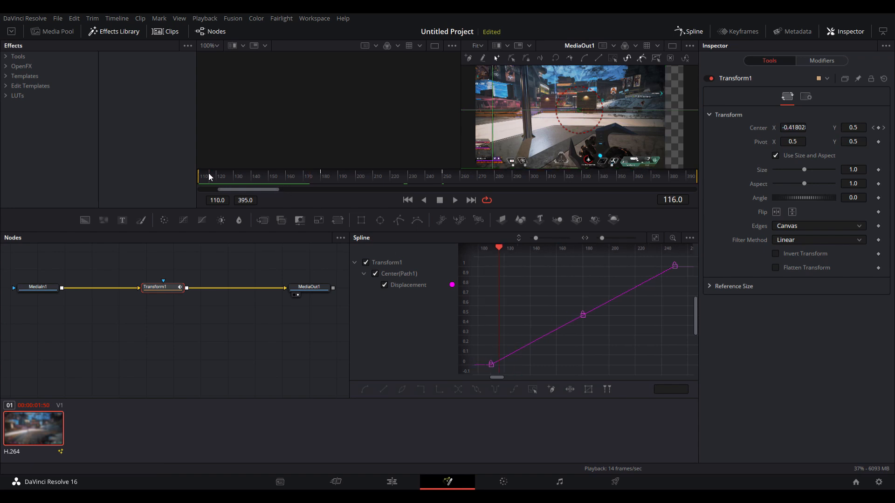
key("space")
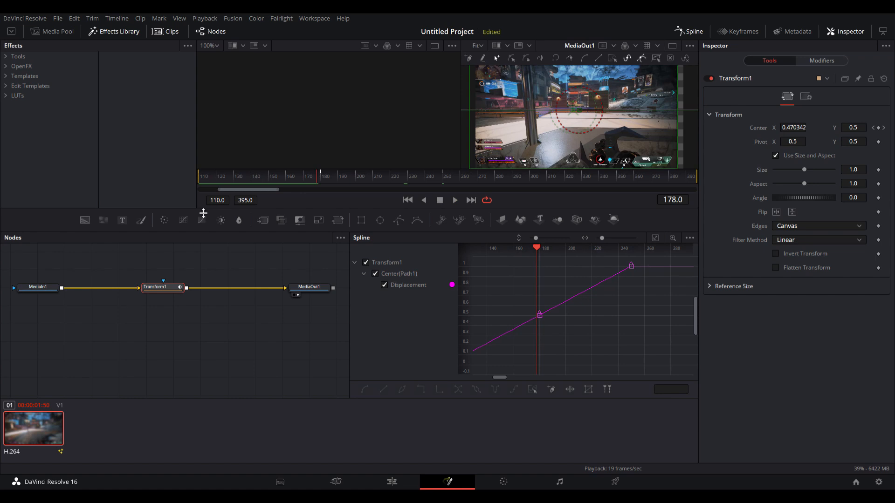
Step: Smooth the Displacement curve at the keyframes on frames 110, 180 and 250, and extend the last keyframe's handle back to about frame 199
left_click_drag(498, 377, 494, 379)
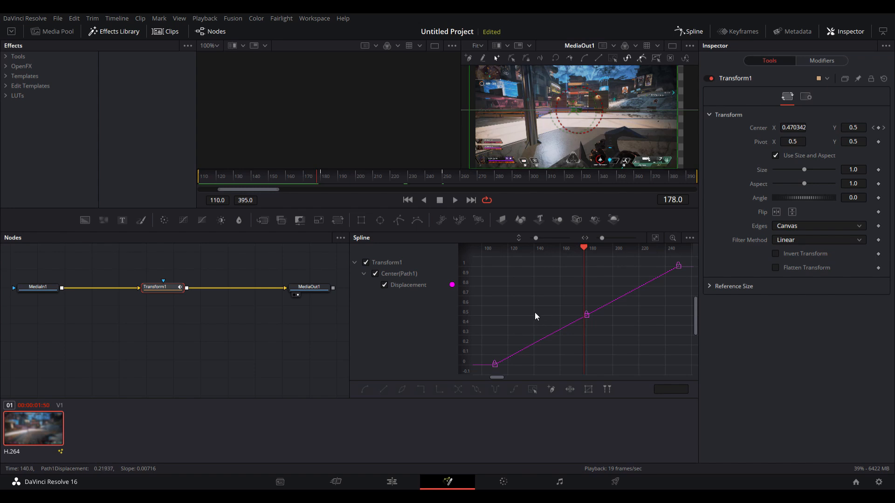
left_click_drag(297, 175, 323, 173)
left_click_drag(501, 377, 497, 376)
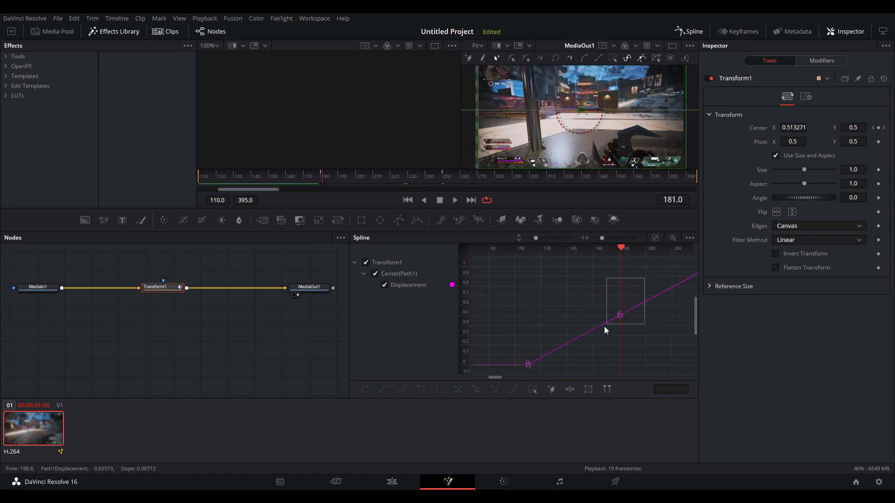
left_click_drag(604, 326, 512, 374)
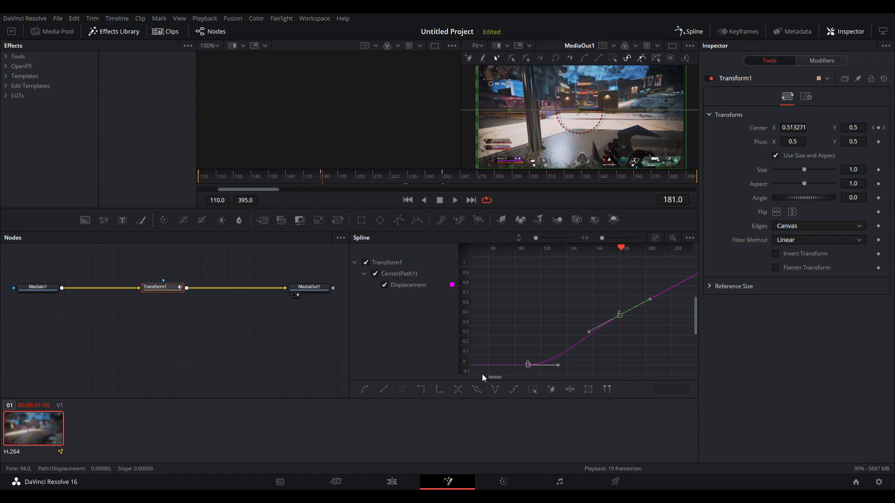
left_click_drag(482, 374, 503, 373)
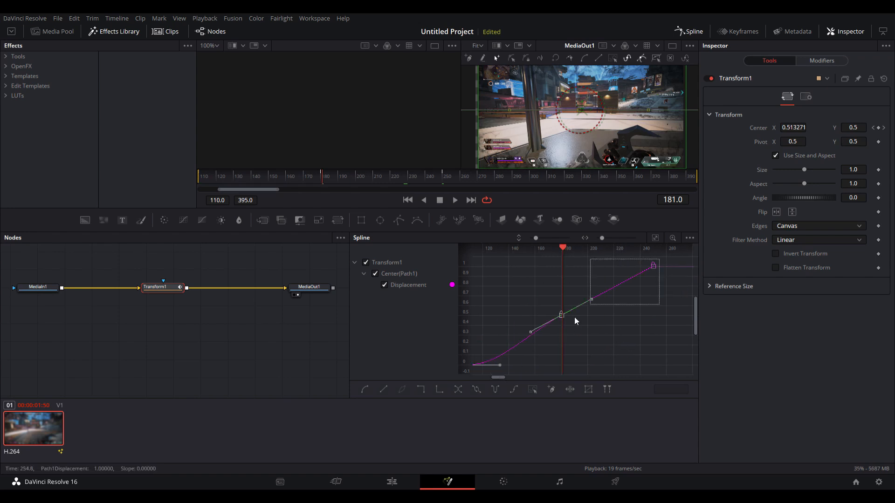
left_click_drag(574, 317, 551, 327)
key("shift+s")
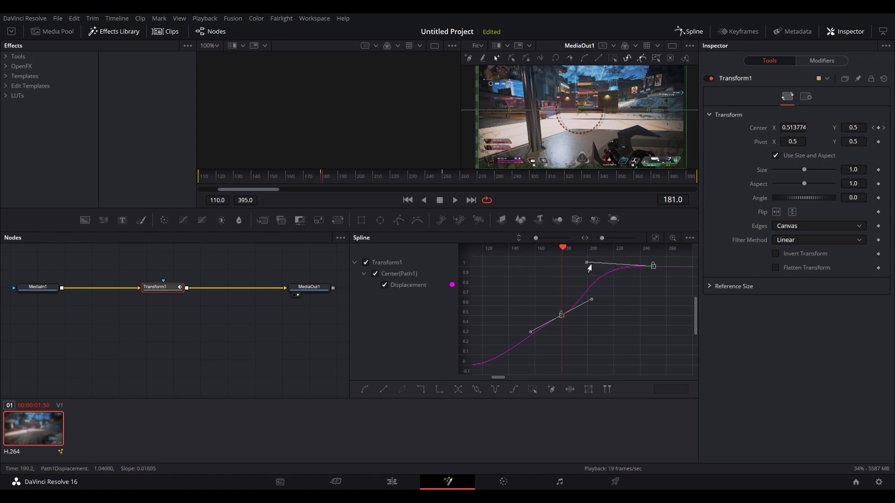
Step: Extend the first Displacement keyframe's handle forward to about frame 143 and slightly below zero for a slower ease-in
scroll(590, 281, "up", 1)
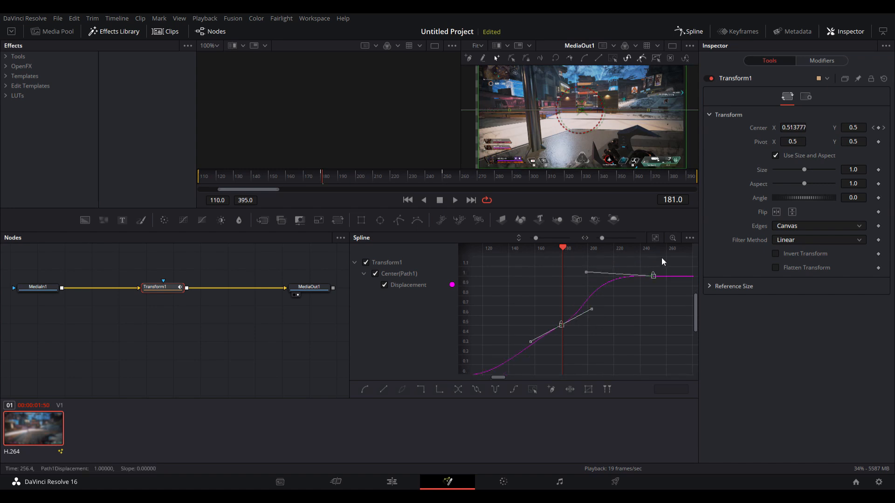
scroll(569, 351, "down", 2)
scroll(566, 351, "left", 3)
left_click_drag(528, 334, 544, 367)
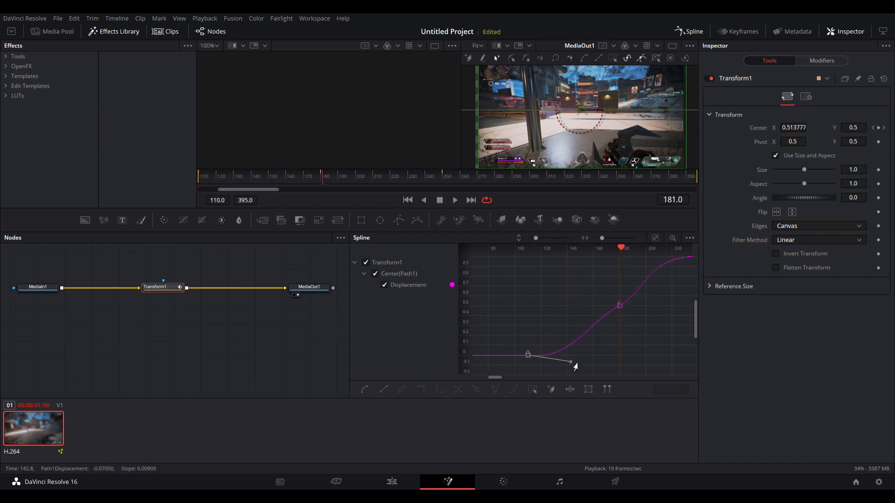
Step: Steepen the Displacement curve through the frame 180 keyframe by pulling its forward handle up to about 0.8
left_click_drag(623, 311, 635, 280)
left_click_drag(634, 276, 632, 276)
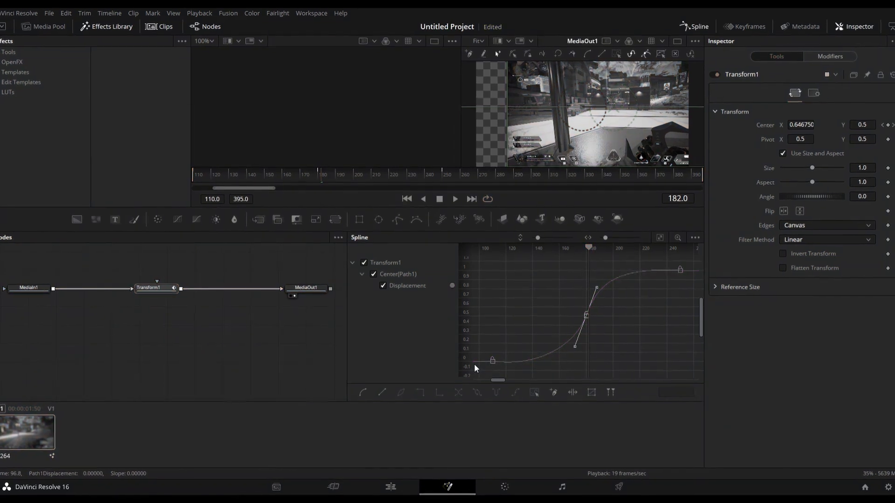
left_click_drag(489, 355, 504, 381)
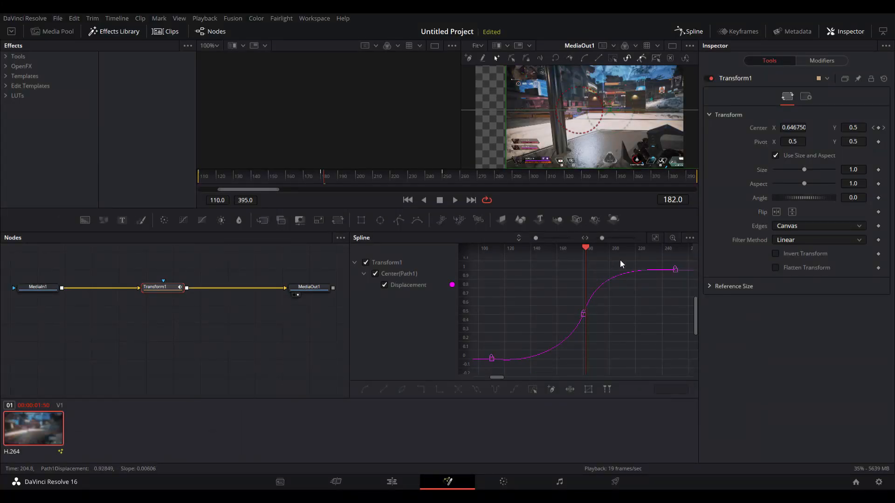
Step: Return to frame 110 and pull the frame 180 keyframe's forward handle almost vertical, up to about 1.0, for a faster mid-motion
left_click_drag(300, 178, 191, 184)
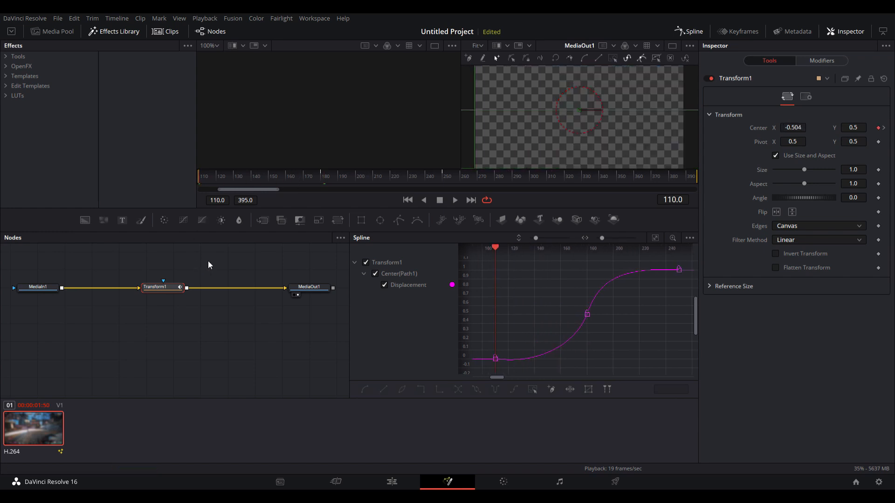
left_click_drag(684, 263, 655, 264)
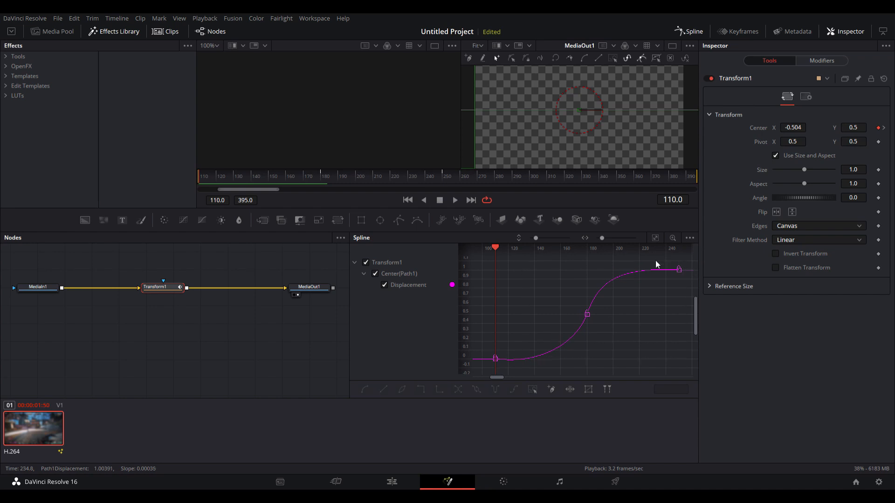
left_click_drag(573, 329, 564, 354)
Step: Play the Transform1 animation with the steeper middle section, stop it and return to frame 110
key("space")
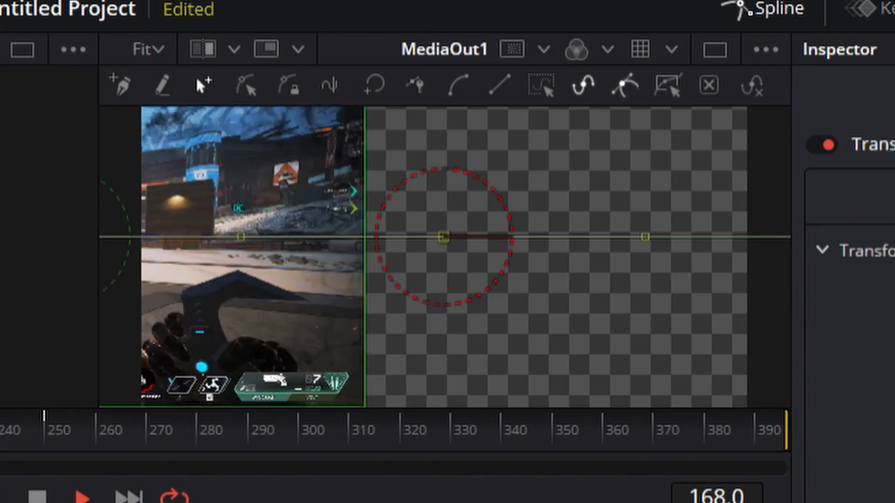
key("space")
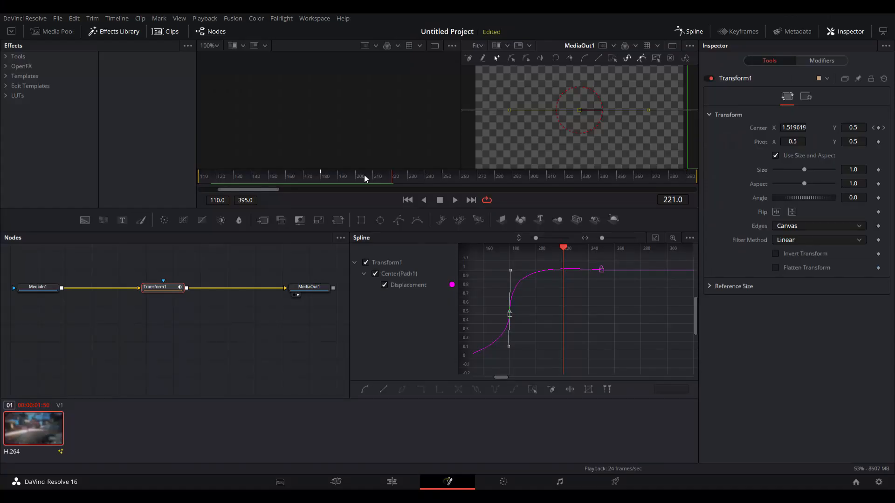
left_click_drag(364, 175, 192, 182)
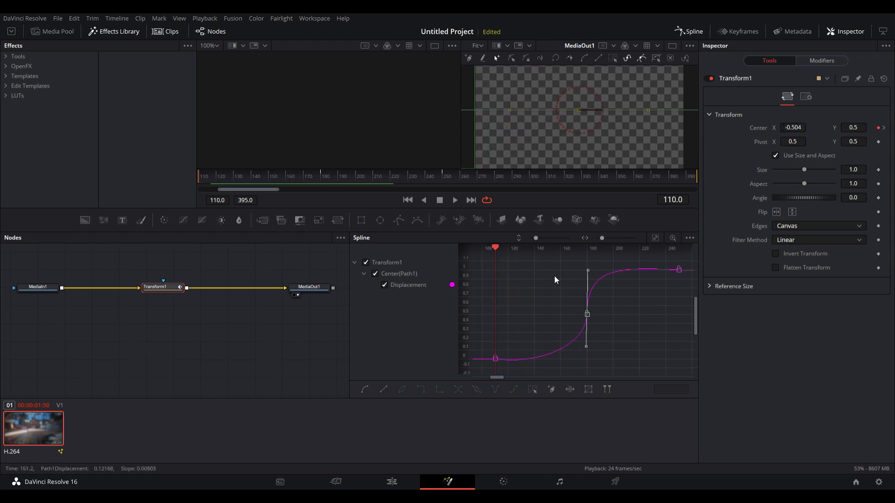